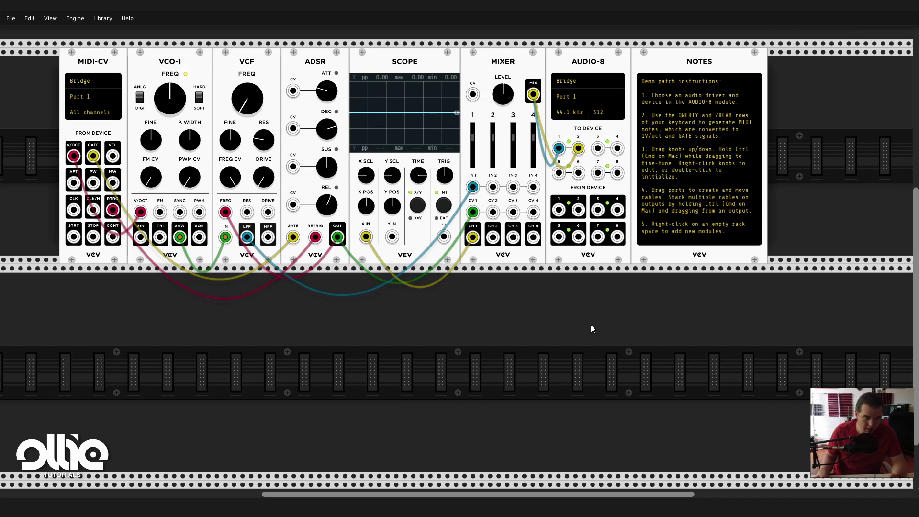
Open the module browser, view the VCV modules, and filter the list to the Befaco brand.
right_click(435, 340)
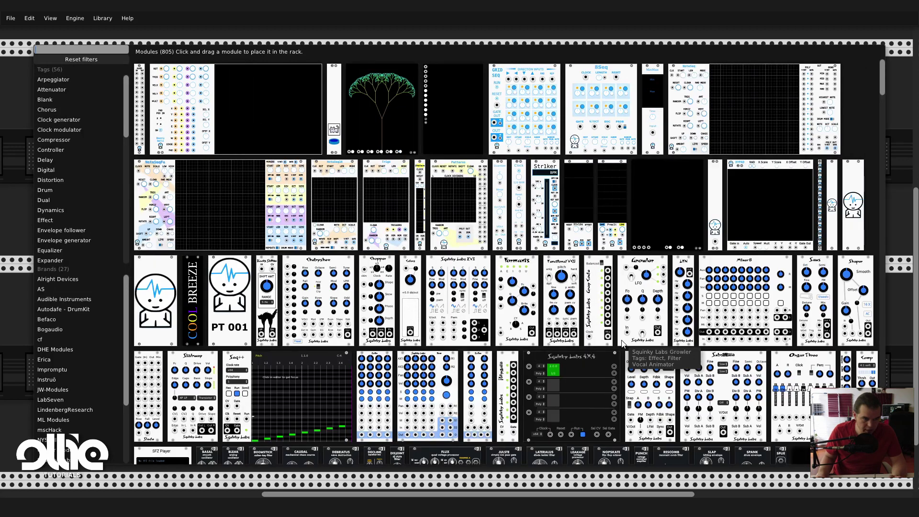
scroll(102, 343, "down", 3)
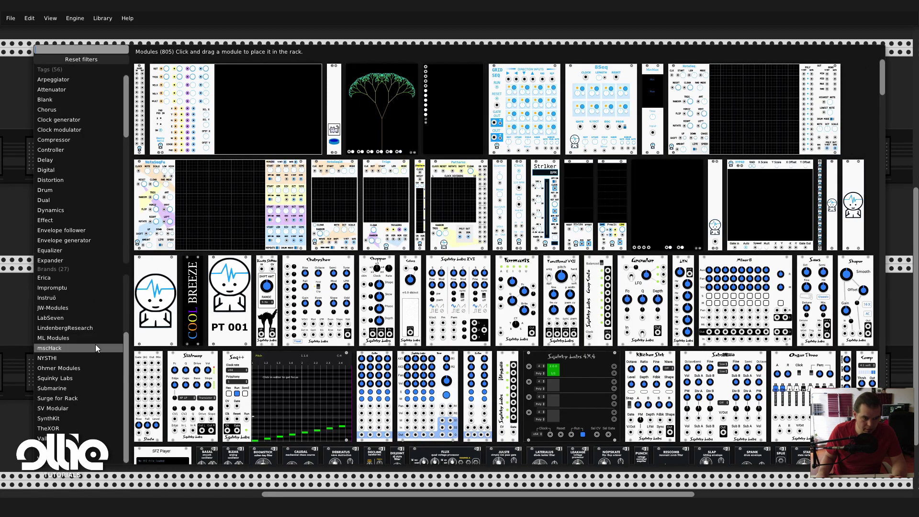
left_click(111, 449)
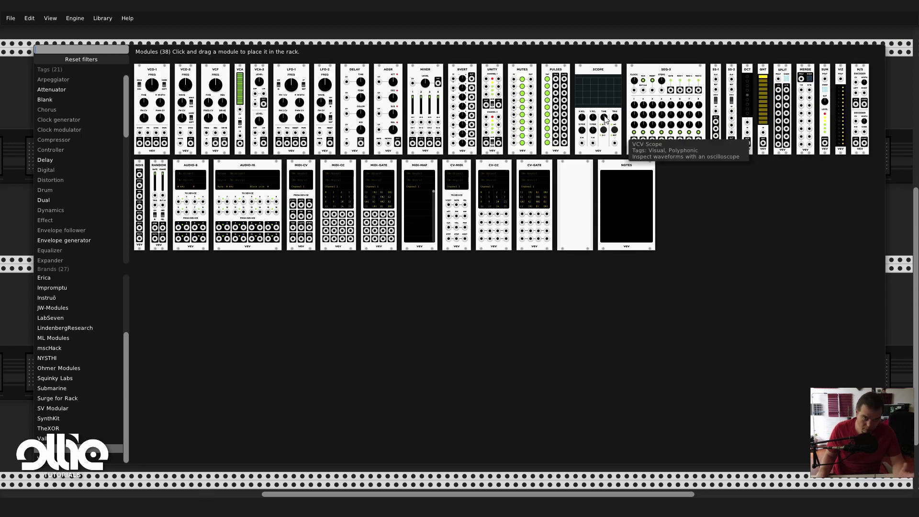
scroll(86, 372, "up", 3)
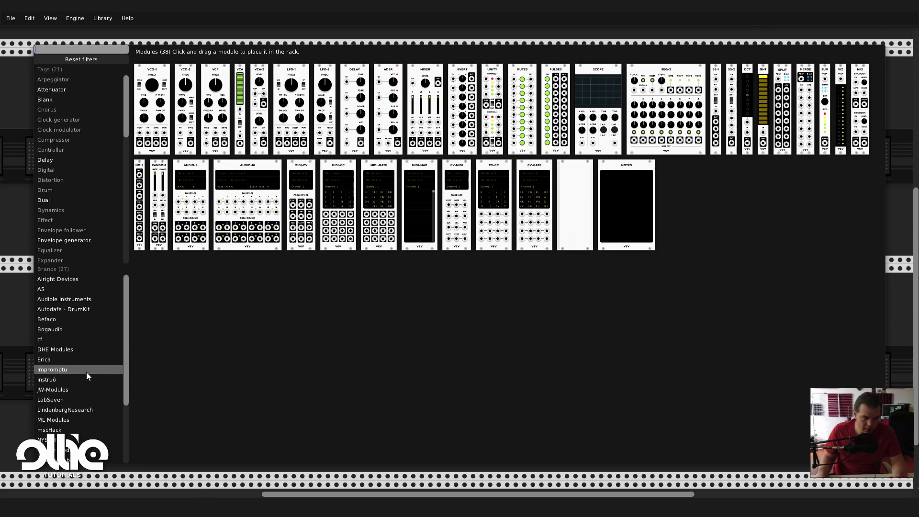
left_click(86, 319)
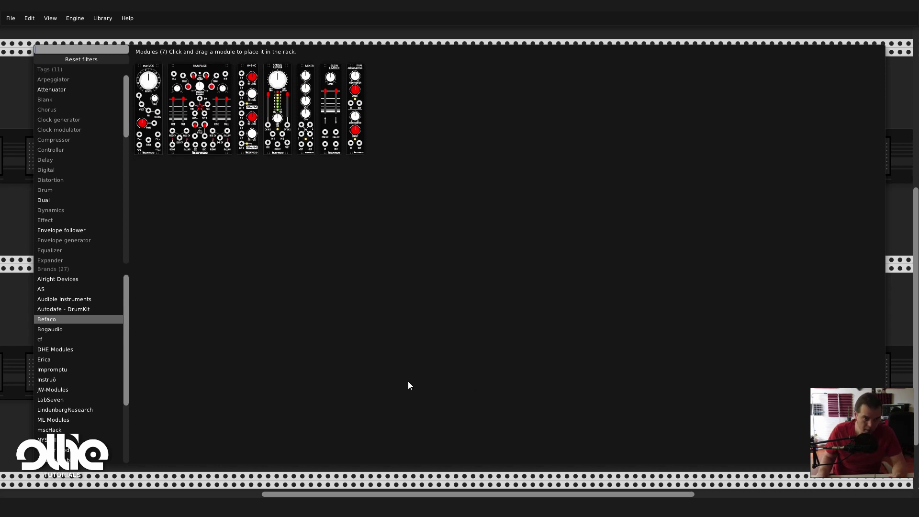
Add a Befaco EvenVCO and place it in the empty rack row below the Scope.
left_click_drag(152, 77, 132, 95)
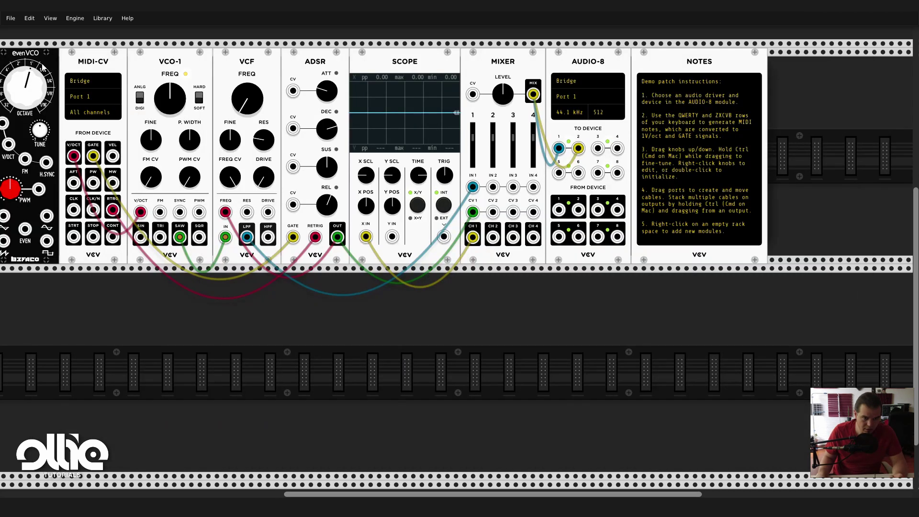
left_click_drag(43, 67, 383, 284)
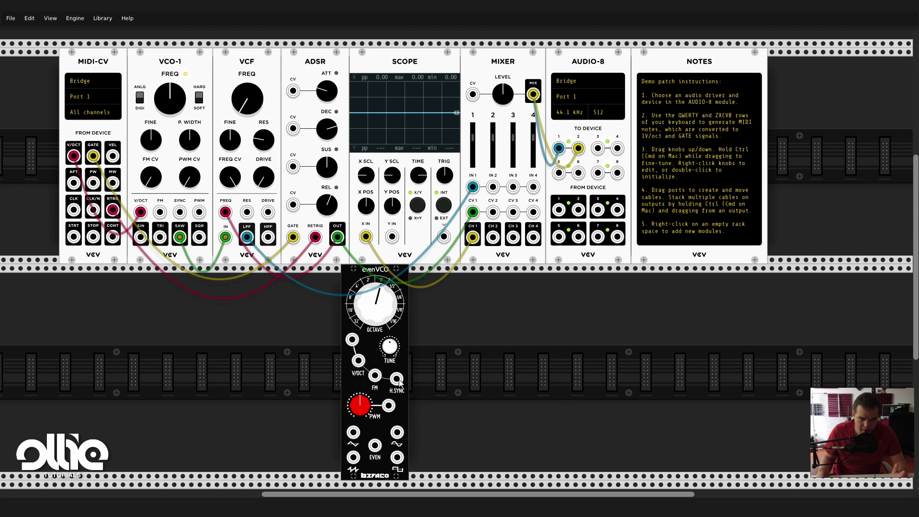
mouse_move(397, 379)
left_mouse_down()
mouse_move(472, 387)
mouse_move(392, 392)
mouse_move(408, 389)
left_mouse_up()
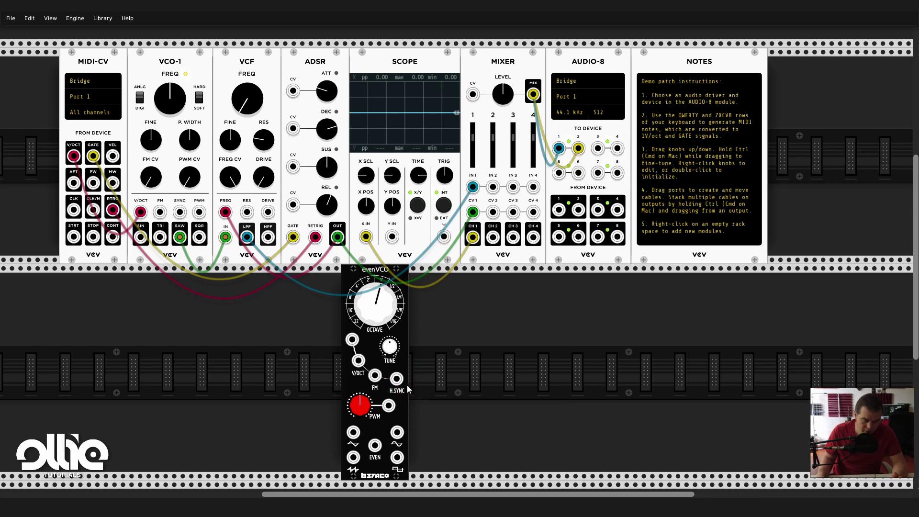
Duplicate the EvenVCO module below the Scope.
right_click(372, 272)
left_click(360, 282)
right_click(366, 265)
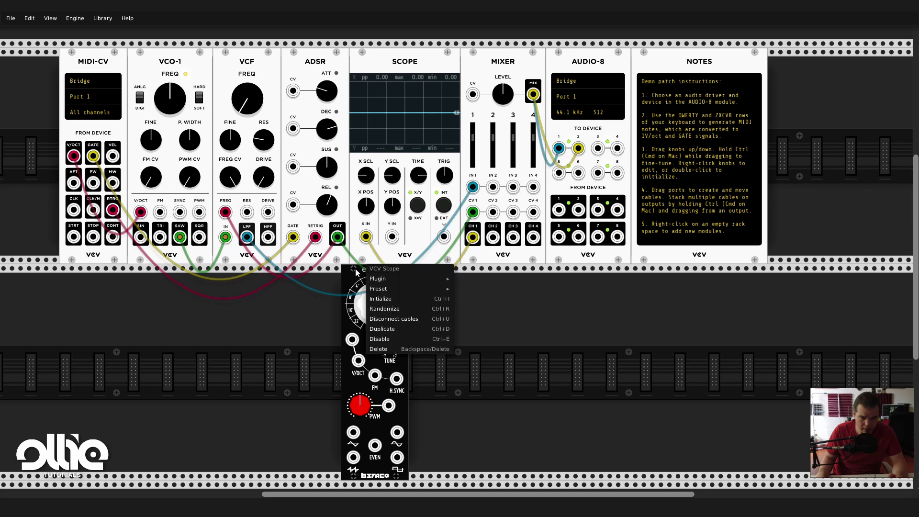
right_click(355, 268)
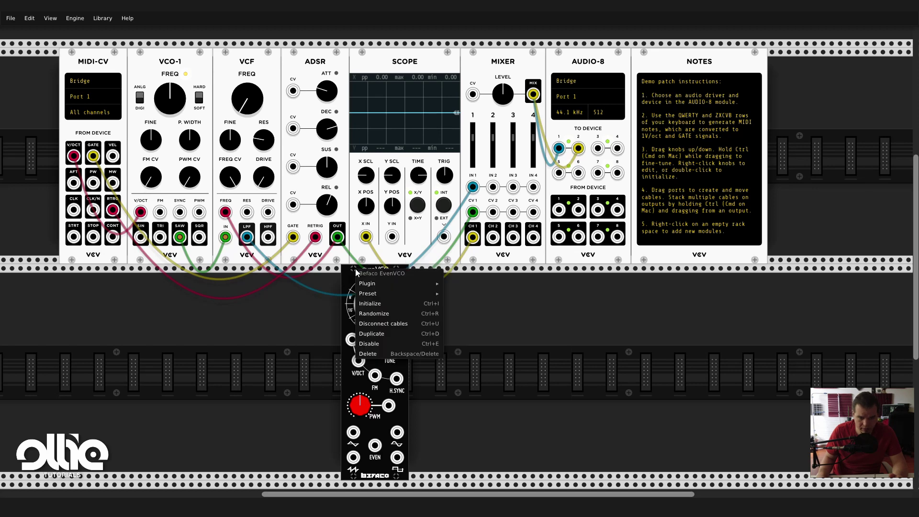
left_click(408, 333)
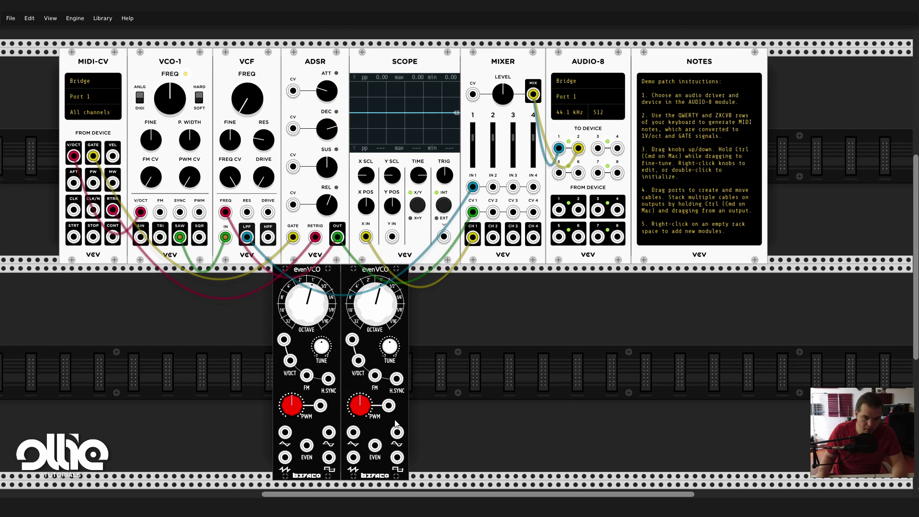
mouse_move(307, 379)
left_mouse_down()
mouse_move(297, 377)
mouse_move(300, 406)
mouse_move(315, 387)
left_mouse_up()
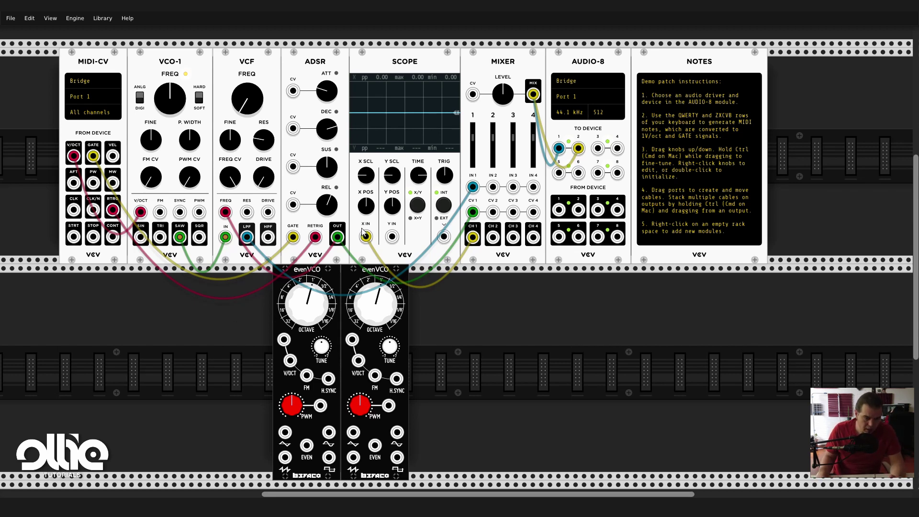
Add a Befaco Rampage module to the second row, directly beside the two EvenVCOs.
right_click(446, 327)
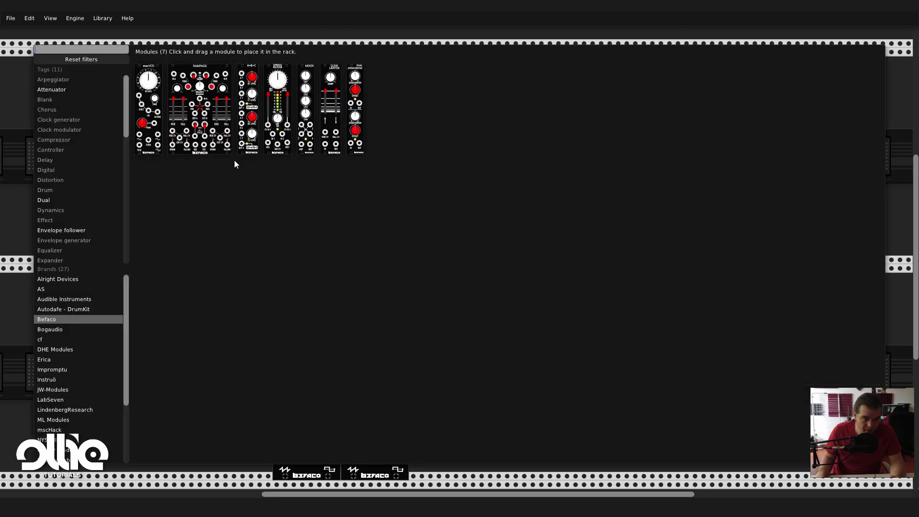
left_click_drag(224, 123, 217, 276)
left_click_drag(459, 286, 507, 287)
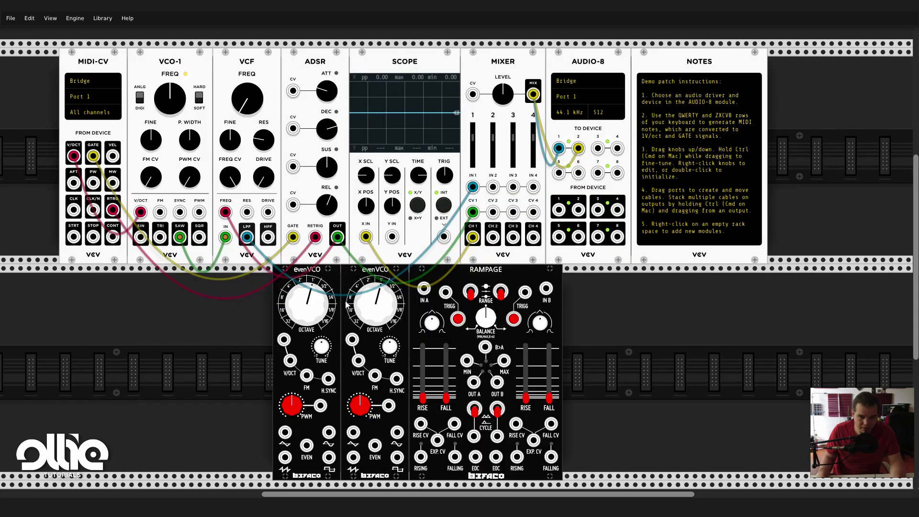
Delete both EvenVCO modules and move the Rampage over below the Scope.
right_click(356, 283)
left_click(377, 367)
right_click(317, 274)
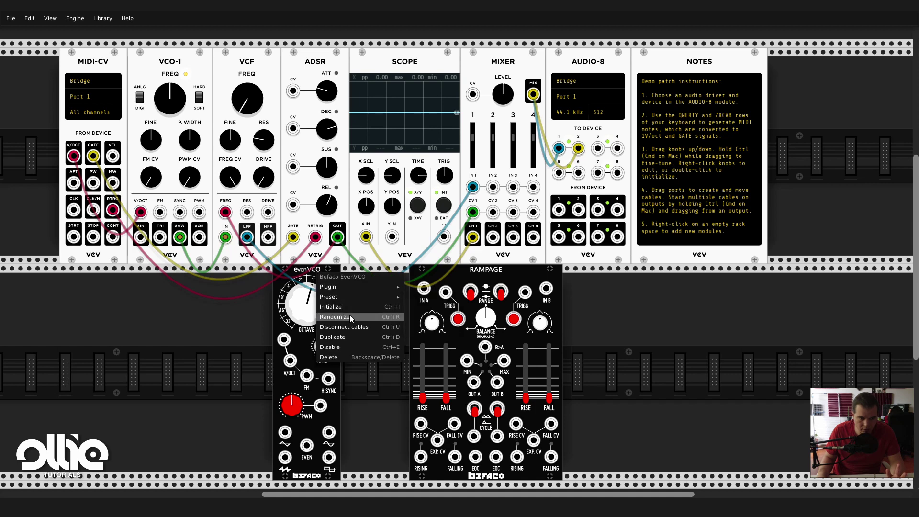
left_click(344, 355)
left_click_drag(497, 292, 384, 291)
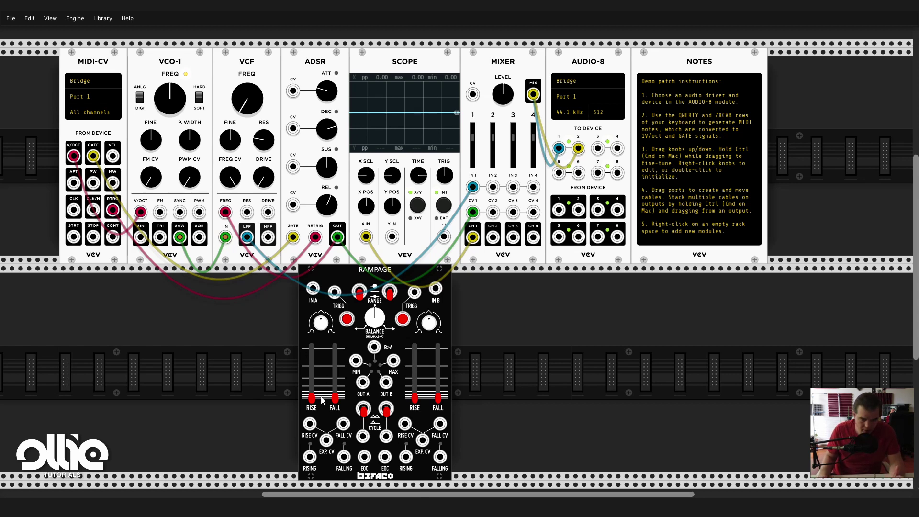
mouse_move(311, 397)
left_mouse_down()
mouse_move(311, 374)
mouse_move(311, 389)
mouse_move(335, 363)
mouse_move(334, 379)
mouse_move(313, 380)
left_mouse_up()
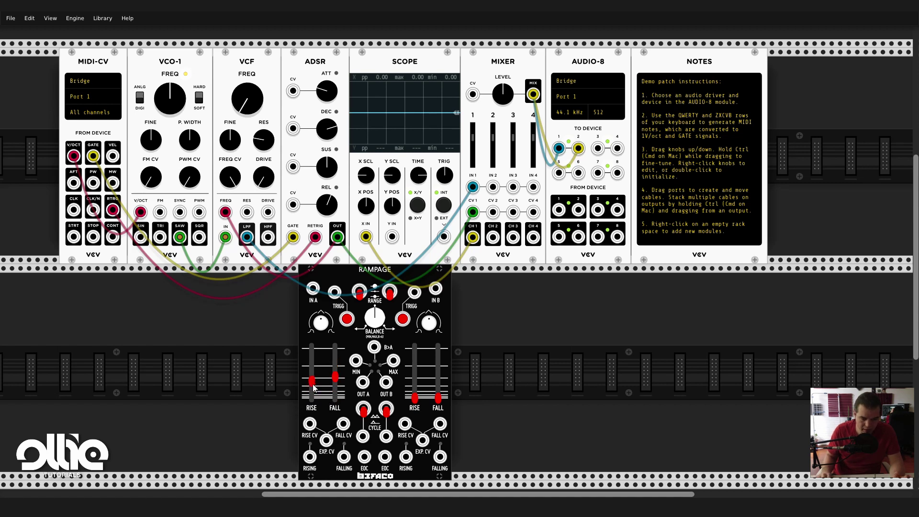
left_click(362, 411)
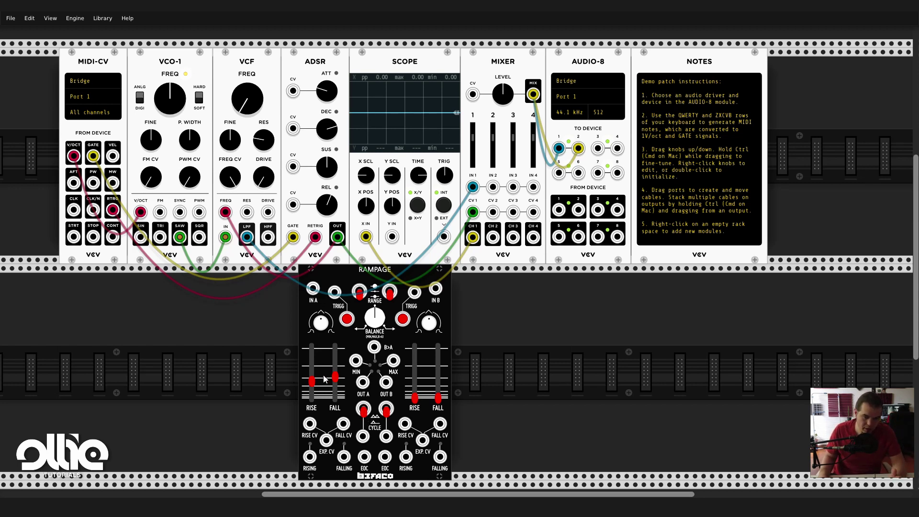
left_click_drag(312, 381, 335, 376)
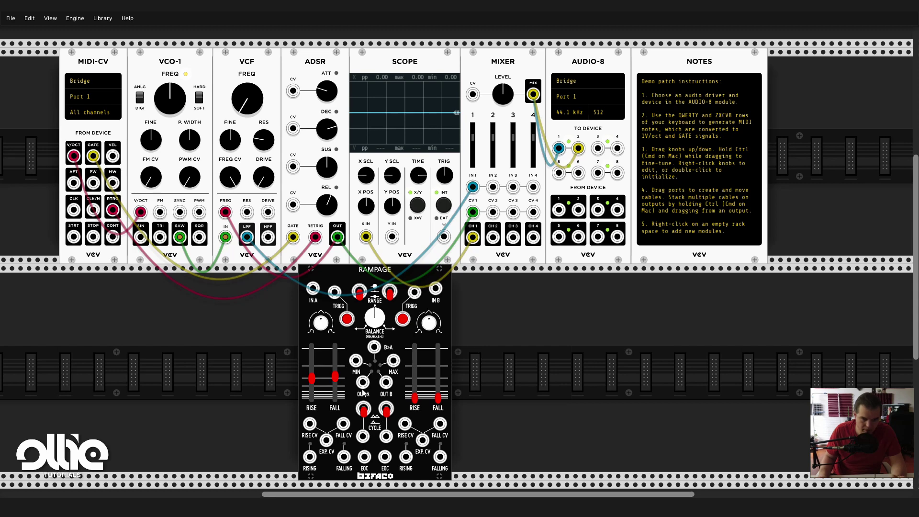
Patch the Rampage's OUT A to the Scope's Y IN and trigger channel A.
left_click_drag(363, 386, 391, 236)
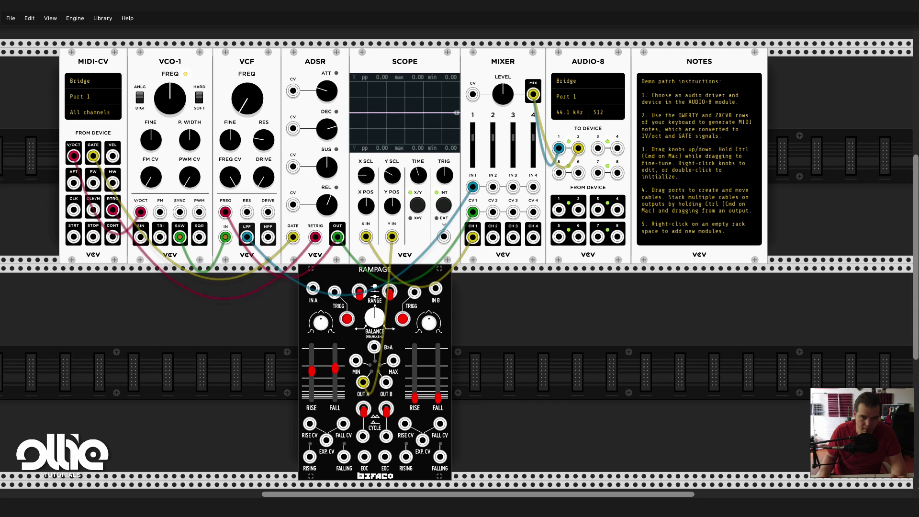
left_click(349, 319)
left_click(348, 319)
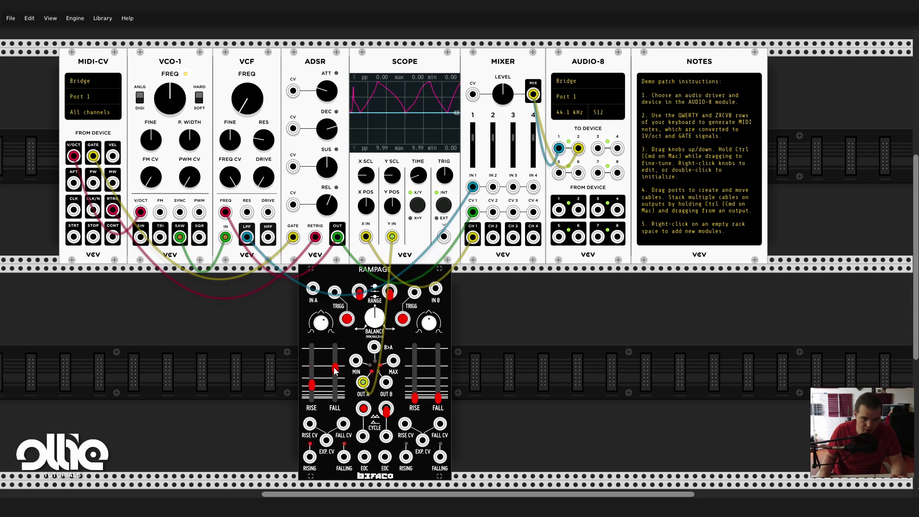
Lower the Fall slider and raise the Rise slider of the Rampage's cycling channel A to reshape its waveform.
left_click_drag(335, 370, 335, 379)
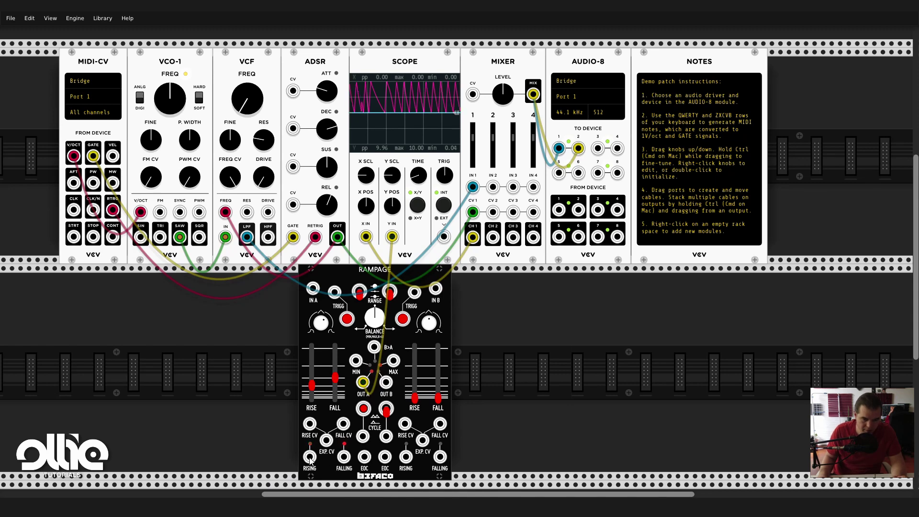
mouse_move(307, 460)
left_mouse_down()
mouse_move(321, 471)
mouse_move(313, 463)
left_mouse_up()
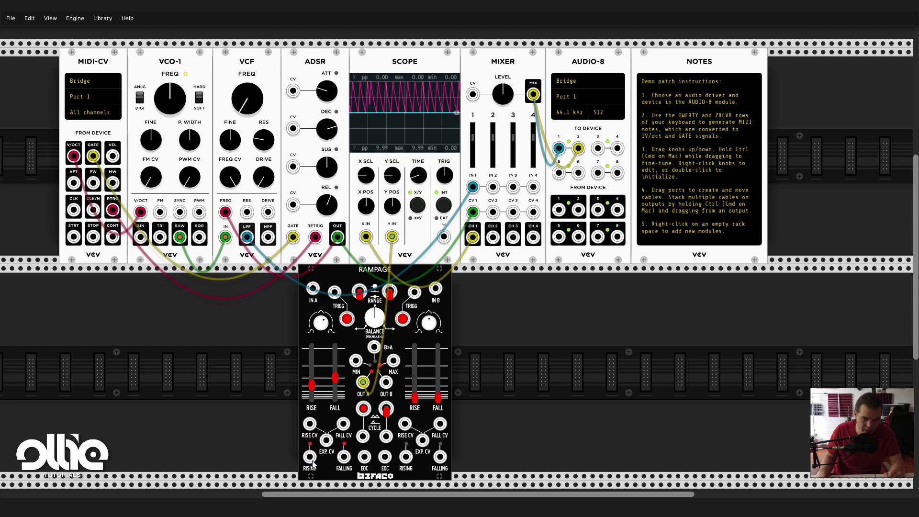
left_click_drag(311, 385, 312, 373)
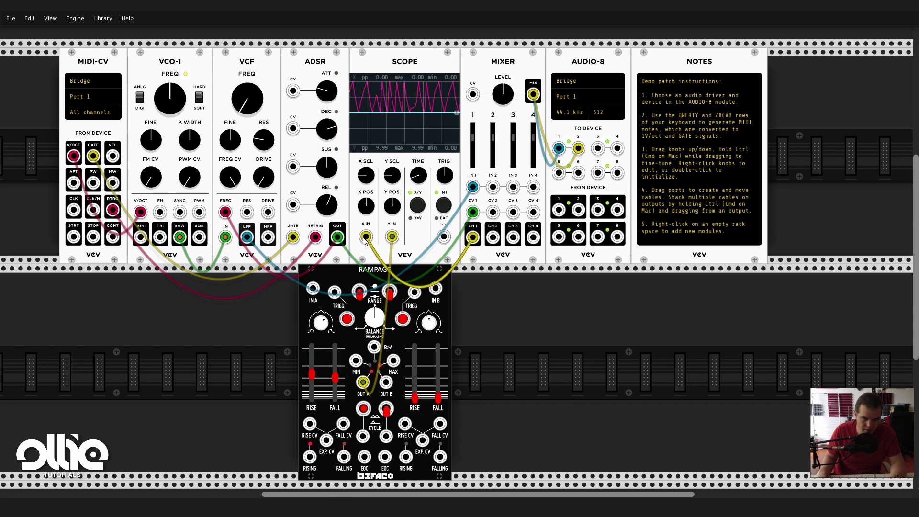
mouse_move(310, 457)
left_mouse_down()
mouse_move(390, 215)
mouse_move(362, 245)
mouse_move(365, 236)
left_mouse_up()
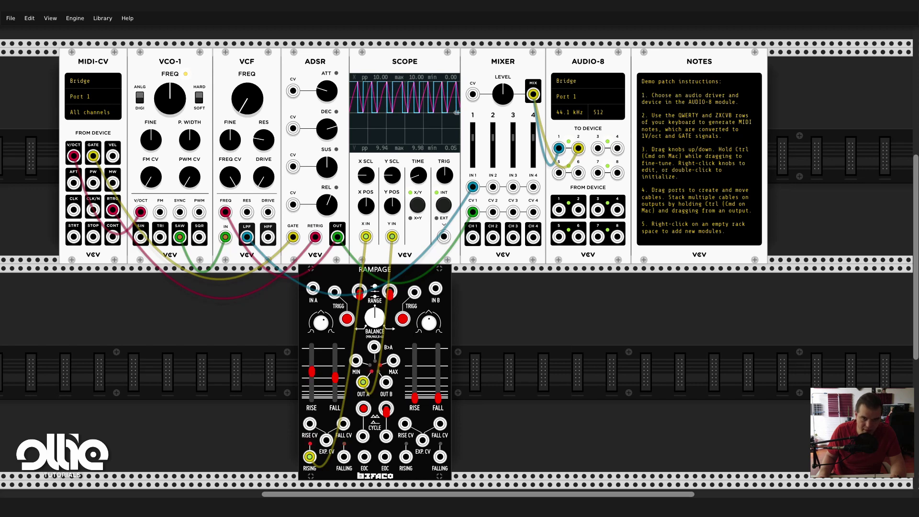
left_click_drag(312, 375, 310, 383)
left_click_drag(310, 457, 362, 460)
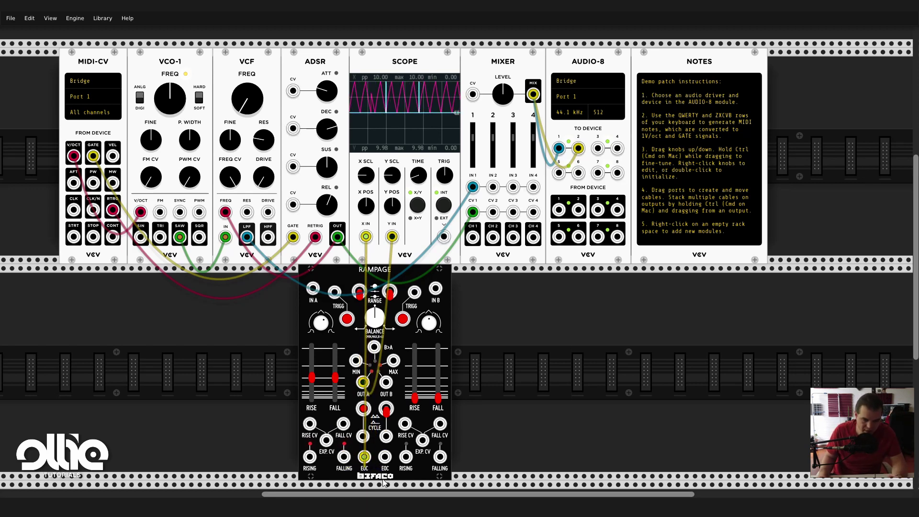
Disconnect the EOC cable and delete the Rampage module from the rack.
right_click(364, 459)
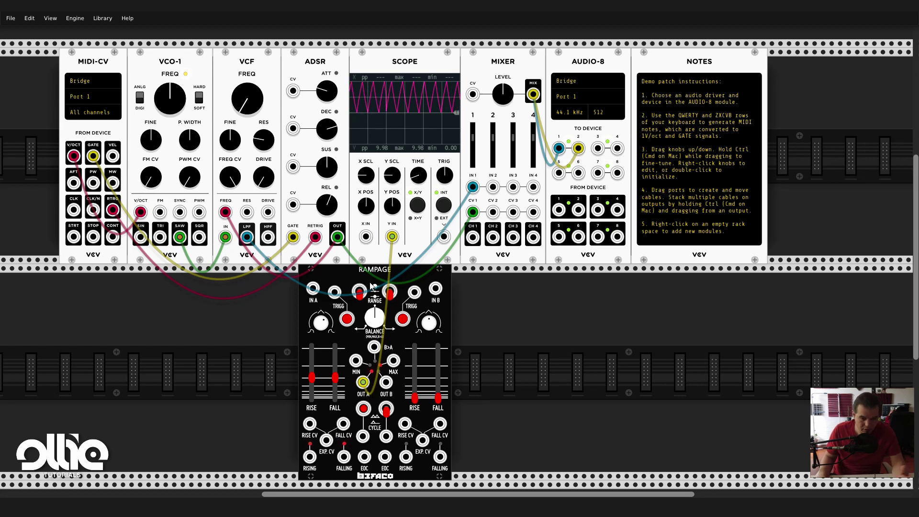
right_click(339, 274)
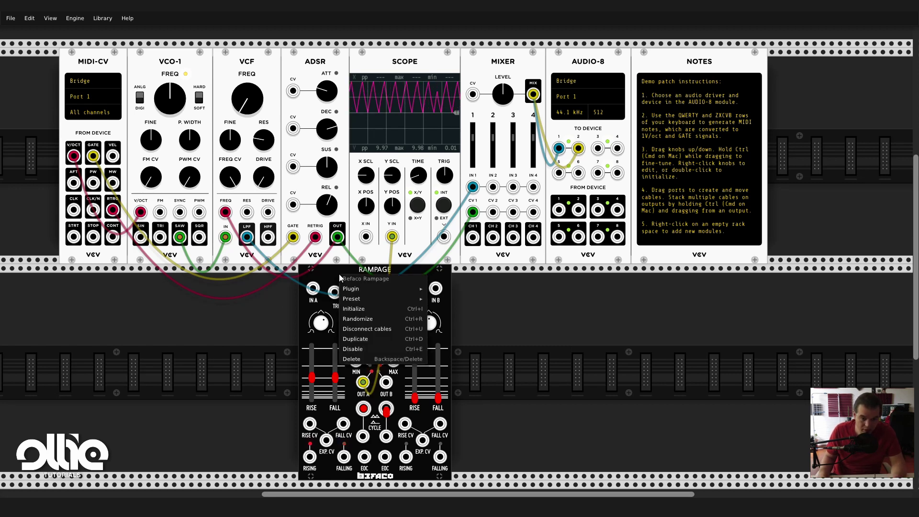
left_click(365, 355)
Add a Befaco A*B+C module to the second row and align its edge with the Scope above.
right_click(337, 386)
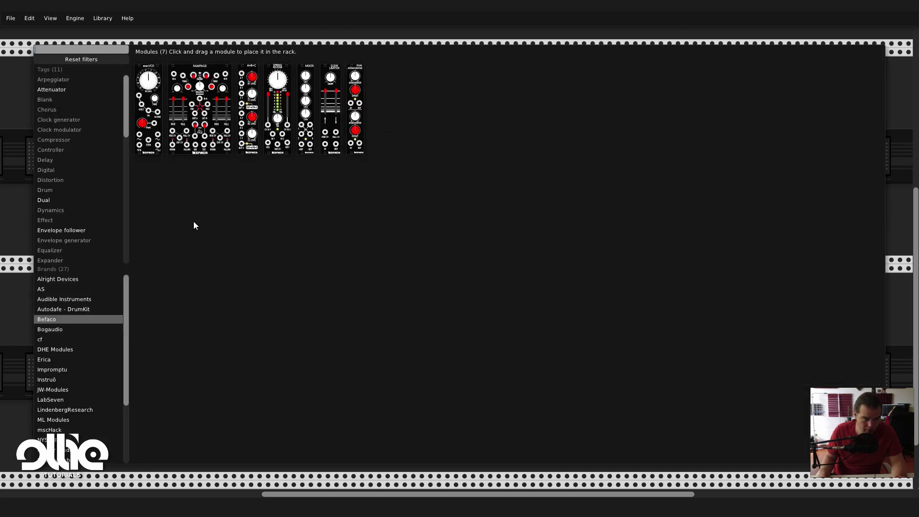
left_click_drag(253, 83, 251, 81)
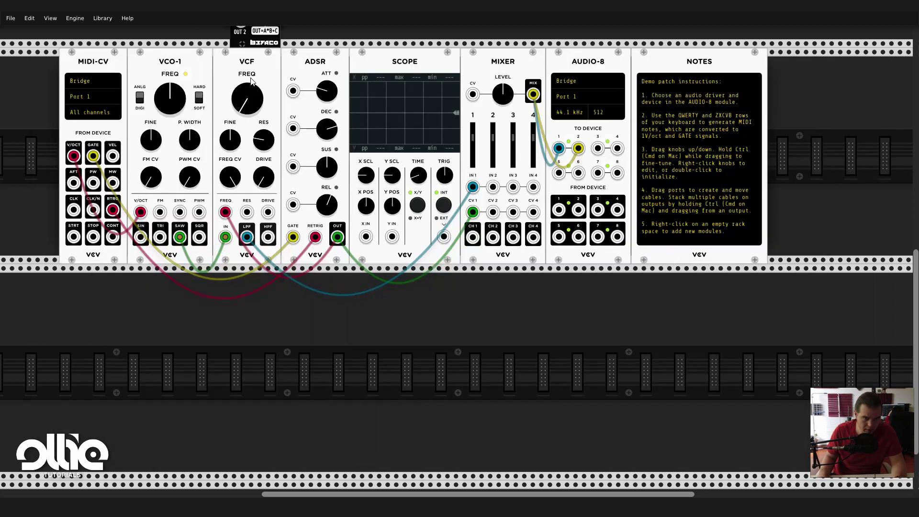
left_click_drag(281, 41, 391, 378)
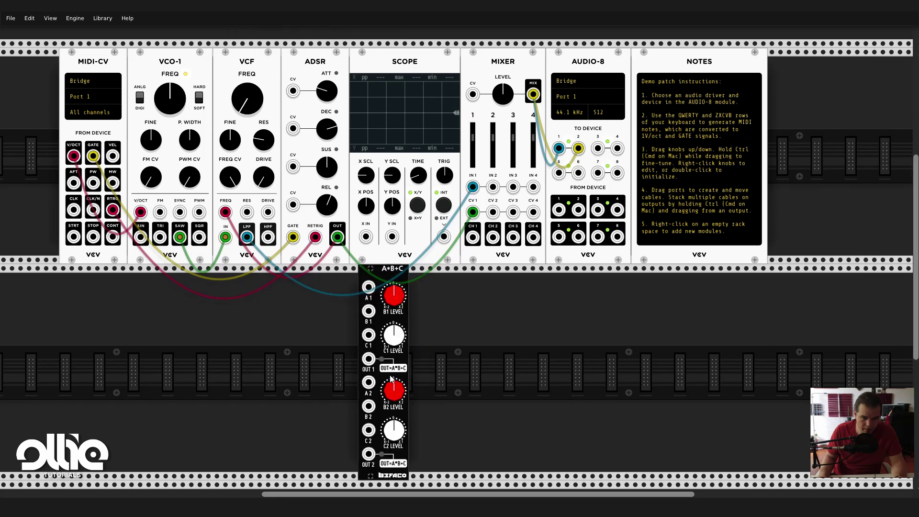
left_click_drag(385, 271, 377, 271)
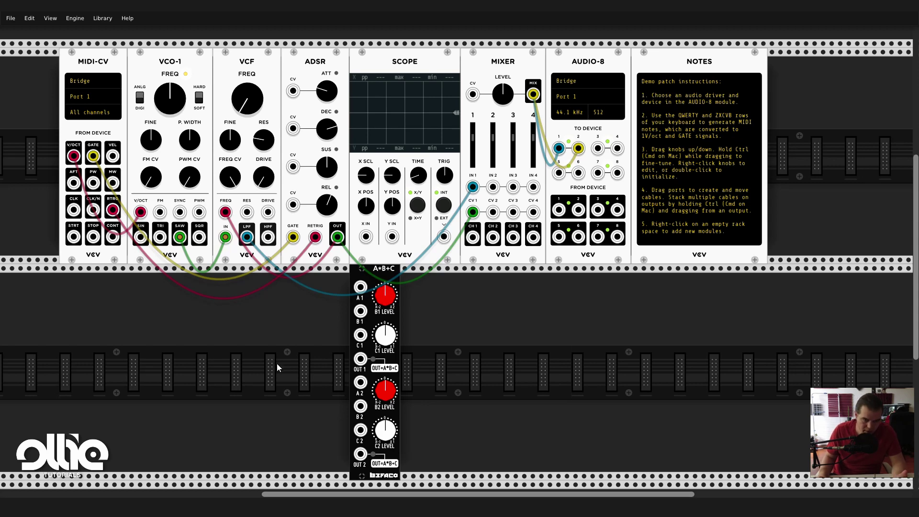
Add a Befaco EvenVCO to the second row, below the MIDI-CV and VCO-1 modules.
right_click(165, 294)
left_click(165, 78)
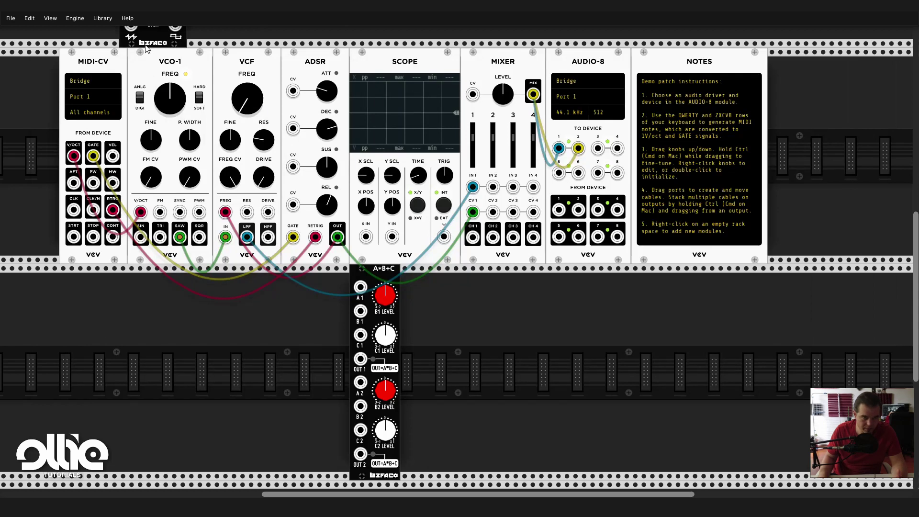
left_click_drag(165, 73, 170, 449)
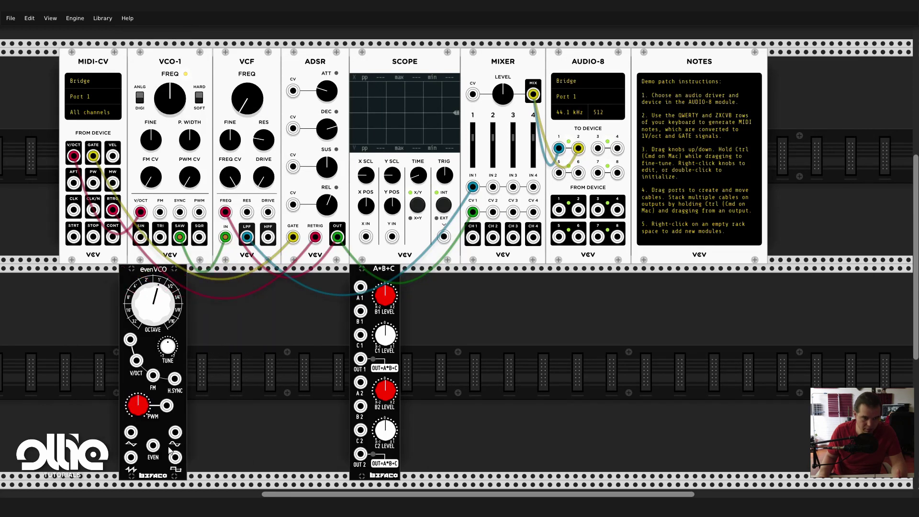
Duplicate the EvenVCO and place the two copies side by side in the second row, below VCO-1 and VCF.
right_click(129, 280)
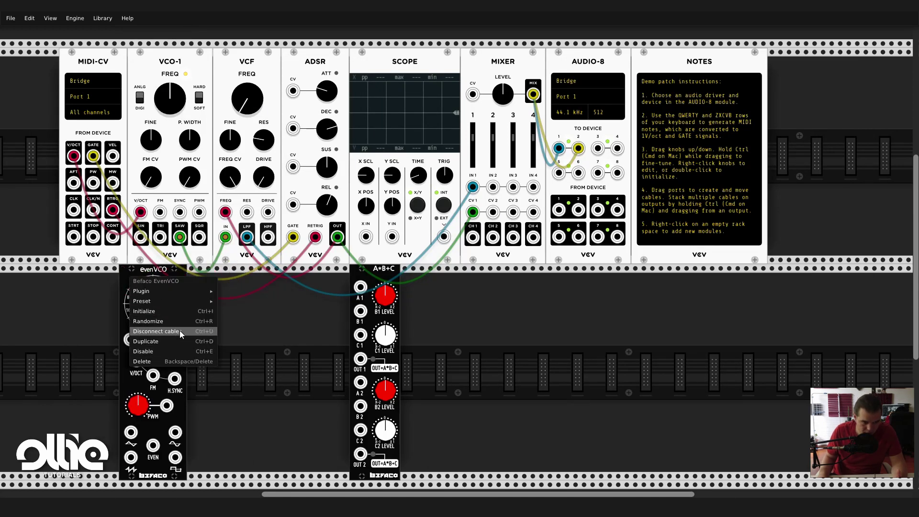
left_click(171, 341)
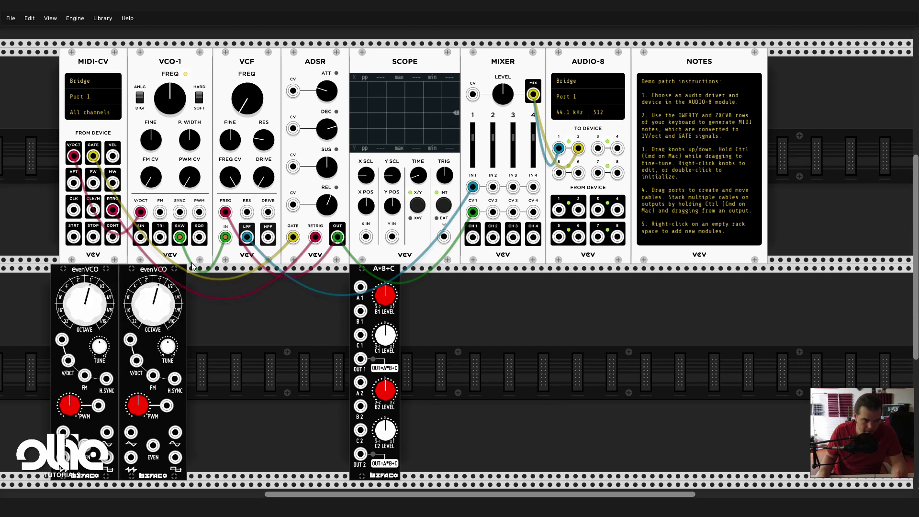
left_click_drag(59, 308, 195, 309)
left_click_drag(169, 269, 180, 271)
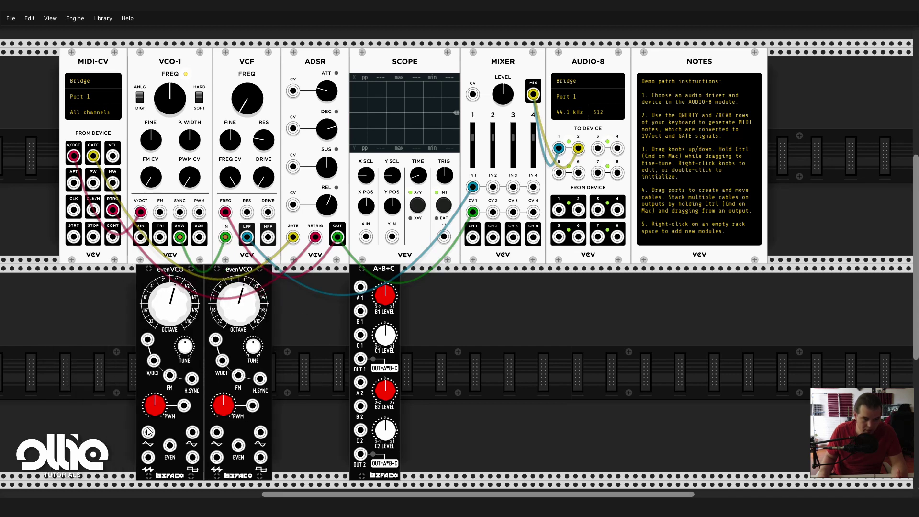
Patch the first EvenVCO's triangle, the second's saw and VCO-1's SQR into A1, B1 and C1, and OUT 1 into the VCF's IN.
left_click_drag(148, 432, 360, 287)
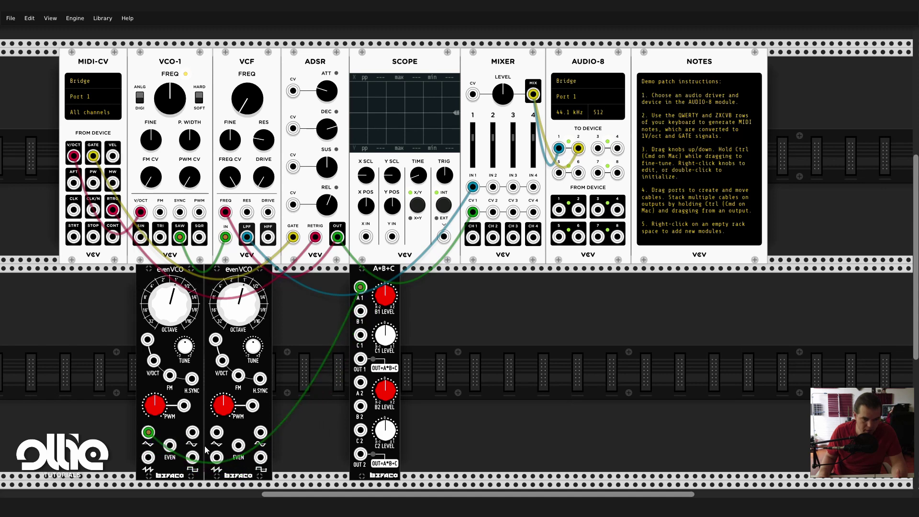
left_click_drag(217, 457, 362, 311)
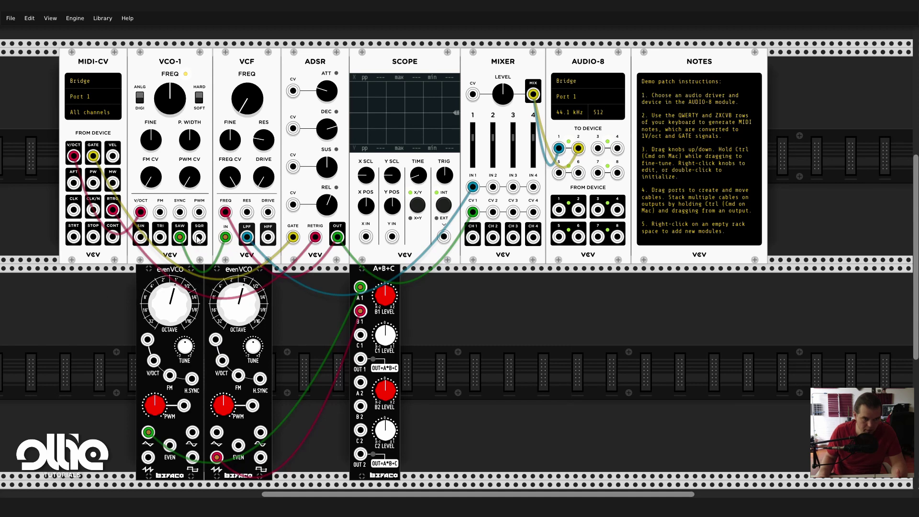
left_click_drag(199, 240, 360, 334)
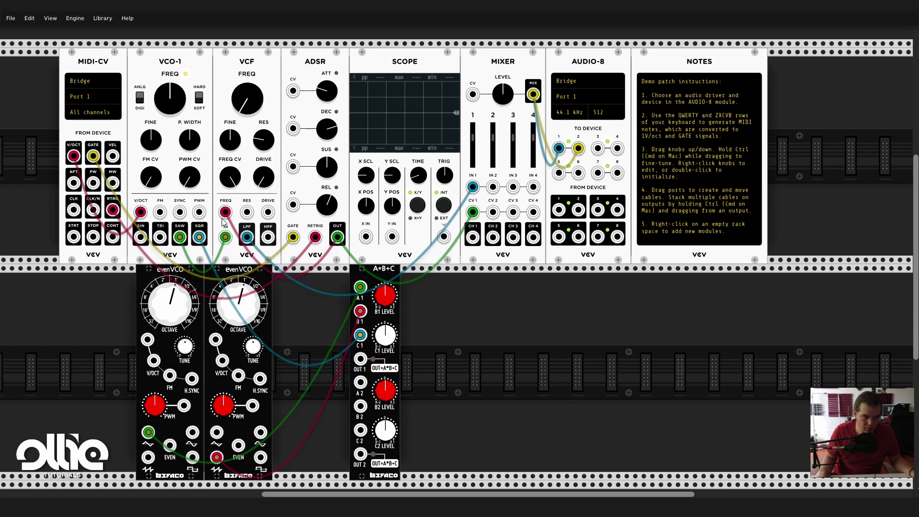
left_click_drag(225, 237, 242, 258)
left_click_drag(360, 359, 225, 237)
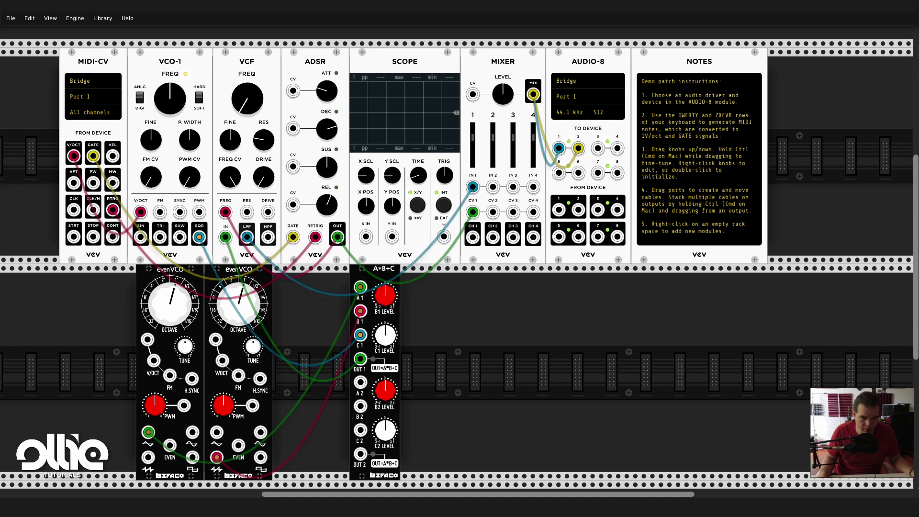
Turn the A*B+C's B1 LEVEL up and C1 LEVEL down, and patch the Mixer's CH 1 output to the Scope's X IN.
left_click_drag(386, 293, 387, 293)
left_click_drag(473, 237, 366, 236)
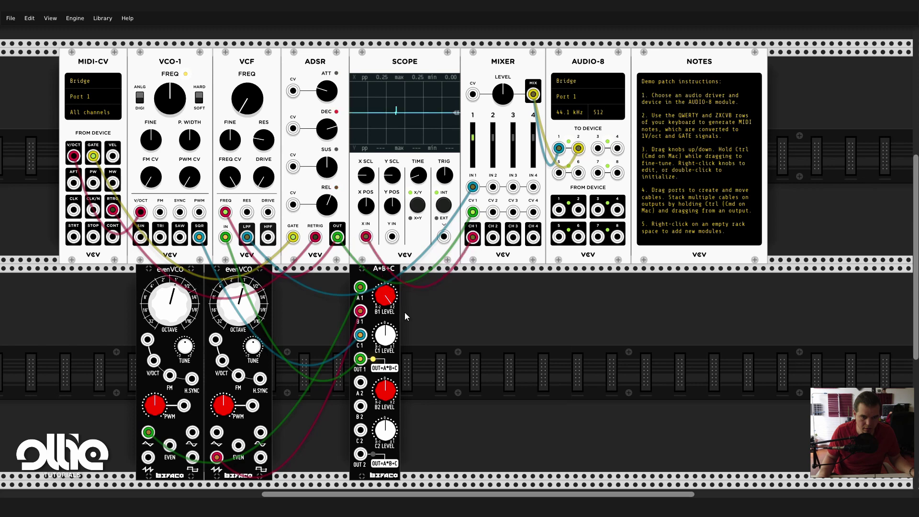
left_click_drag(392, 335, 393, 333)
Lower the first EvenVCO's OCTAVE, raise the second's, and lower VCO-1's FREQ with its V/OCT cable unplugged.
left_click_drag(170, 304, 170, 326)
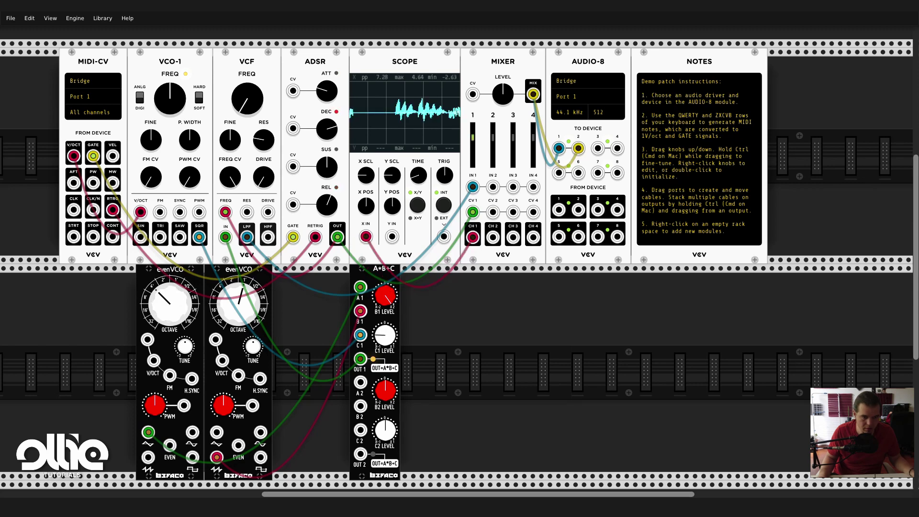
left_click_drag(238, 304, 238, 297)
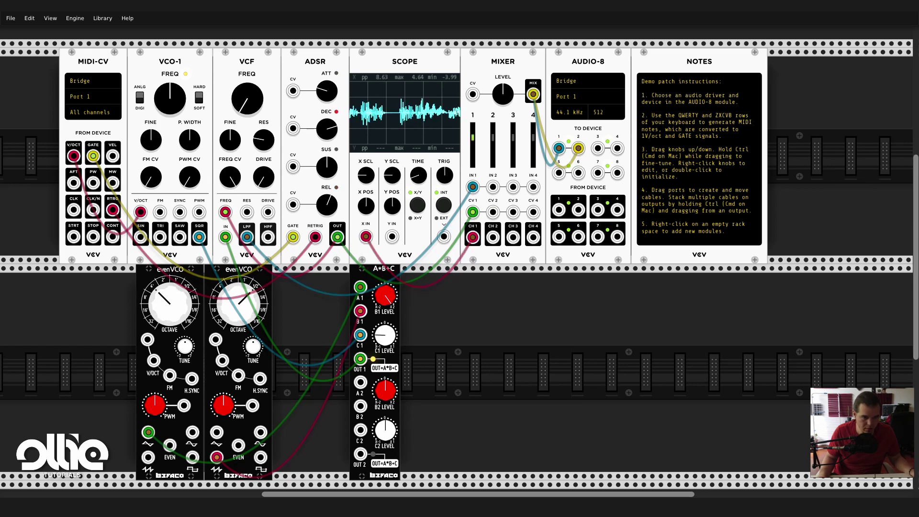
left_click_drag(170, 304, 169, 316)
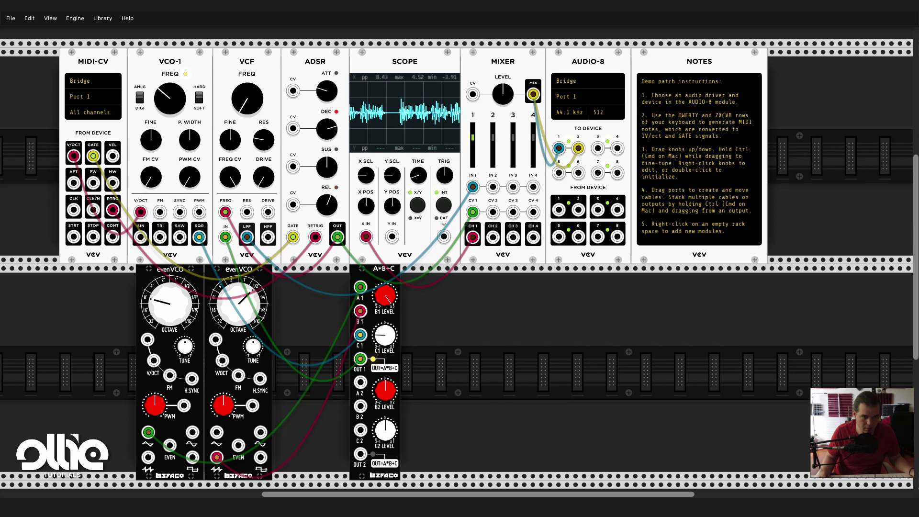
left_click_drag(140, 212, 146, 199)
left_click_drag(161, 109, 161, 125)
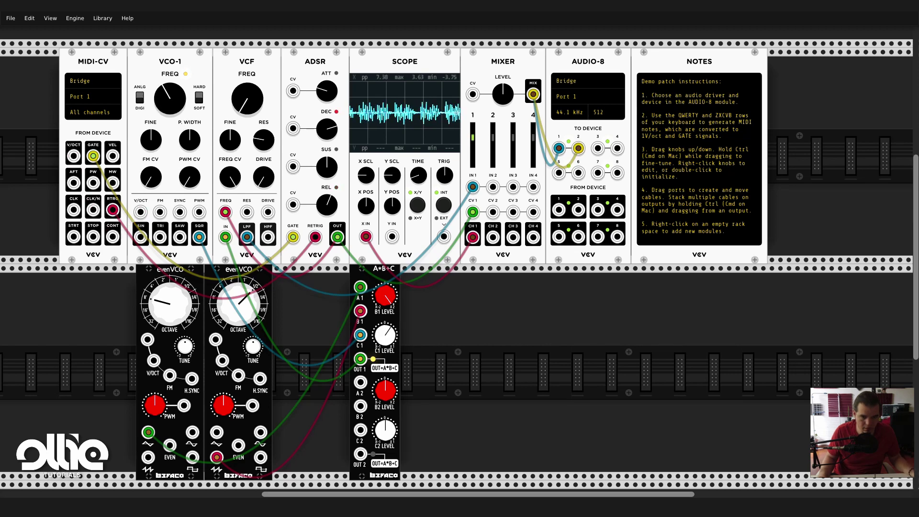
Bring the A*B+C's C1 LEVEL back to the centre and lower the OCTAVE of both EvenVCOs.
left_click_drag(389, 339, 389, 339)
left_click_drag(237, 302, 238, 314)
left_click_drag(169, 303, 170, 325)
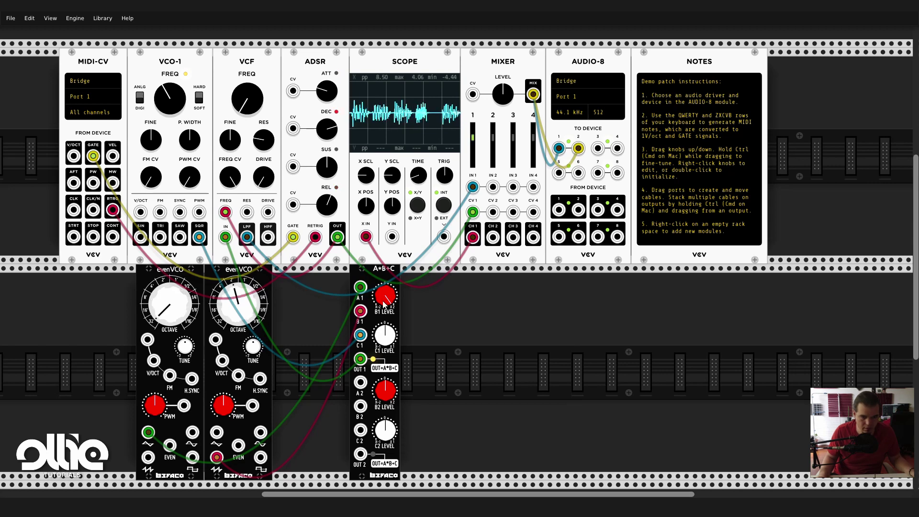
Shift the A*B+C module slightly closer to the EvenVCOs and raise the OCTAVE of both oscillators.
left_click_drag(366, 445, 392, 445)
left_click_drag(398, 317, 368, 285)
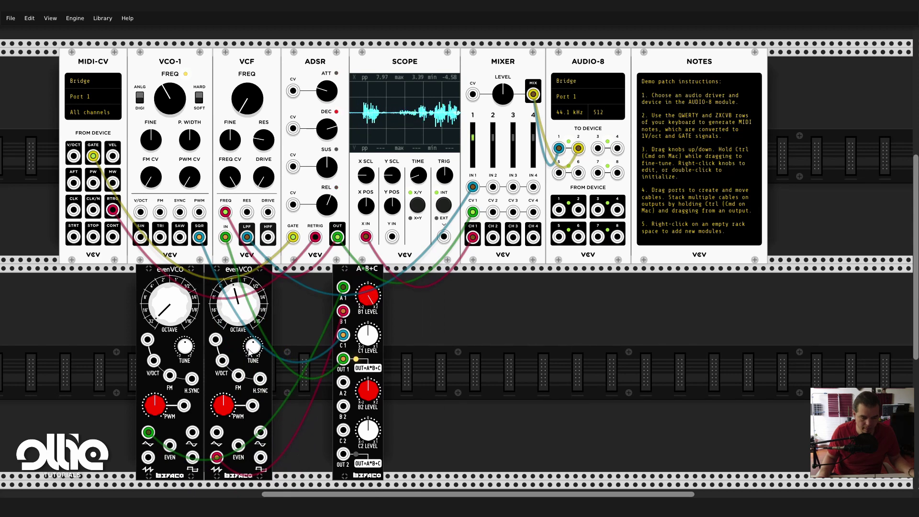
left_click_drag(169, 325, 169, 316)
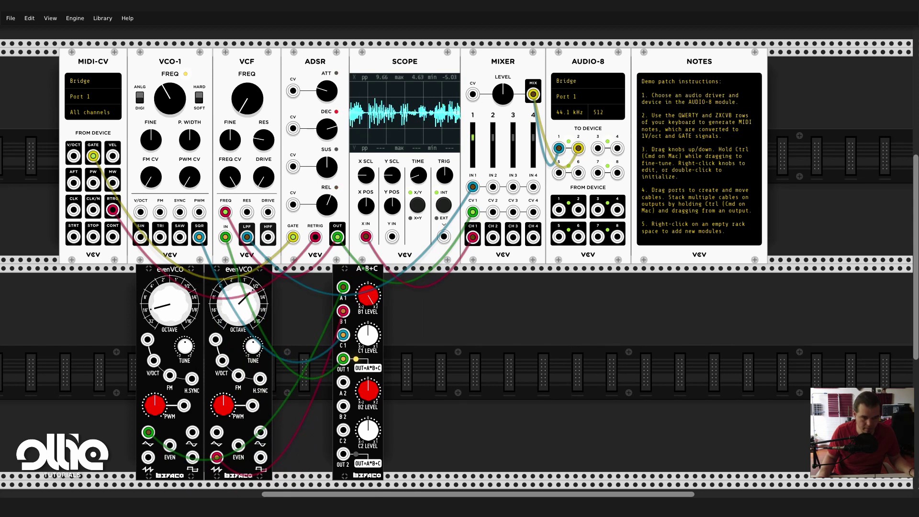
Move the first EvenVCO's cable from its triangle to its square output and lower both EvenVCOs' OCTAVE.
left_click_drag(149, 432, 192, 457)
left_click_drag(168, 314, 167, 321)
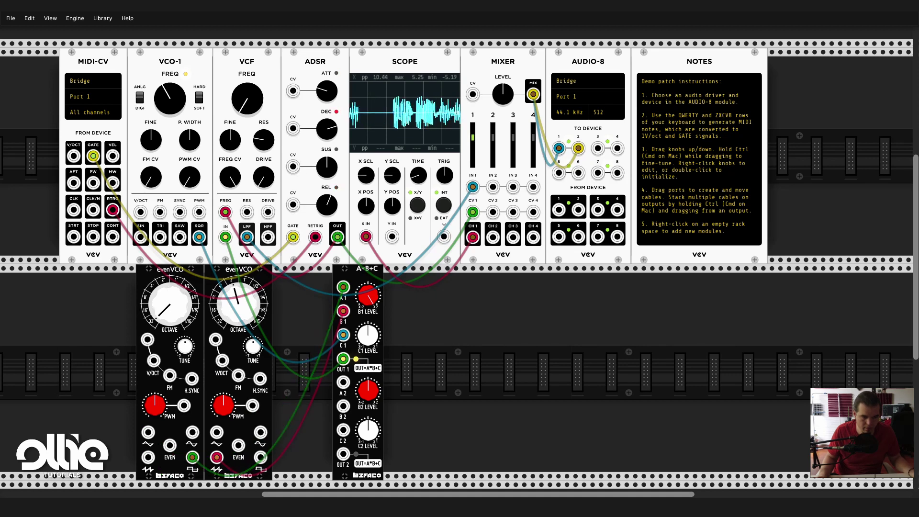
left_click_drag(214, 300, 215, 309)
Turn down the A*B+C's B1 and C1 levels, and clear the Befaco modules from the rack.
left_click_drag(368, 297, 367, 289)
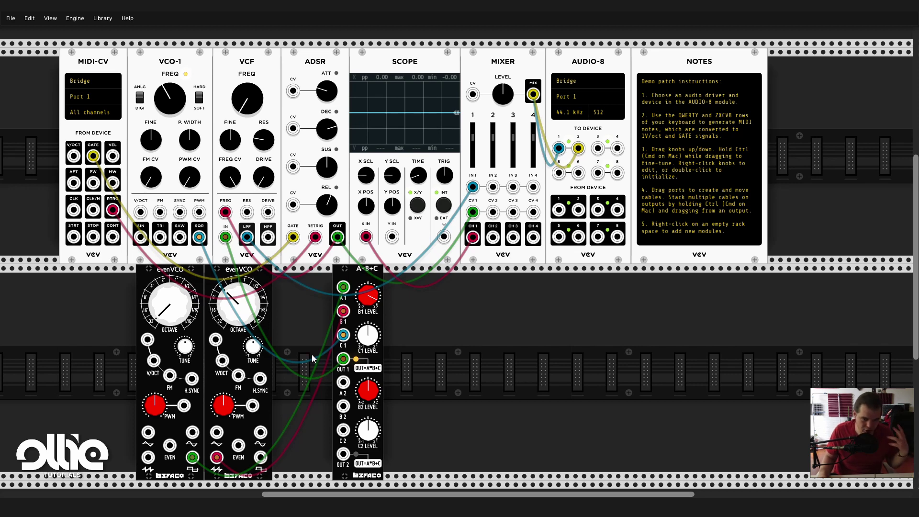
left_click_drag(368, 296, 367, 291)
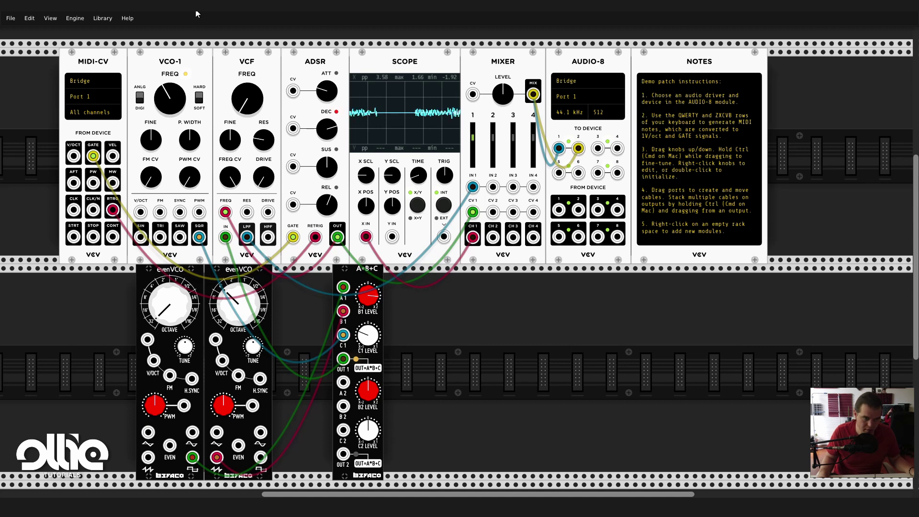
key("ctrl+n")
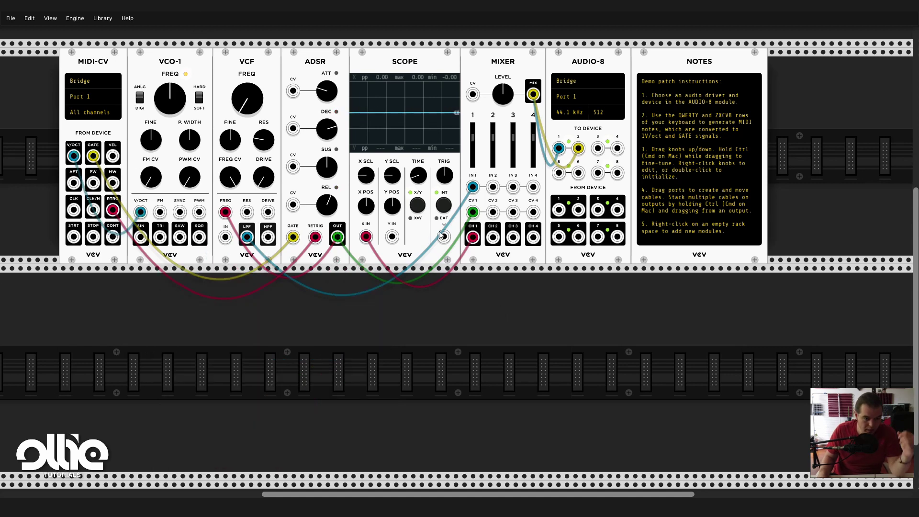
Filter the module browser to the Bogaudio brand and add its VCO to the second row, below the ADSR.
right_click(297, 304)
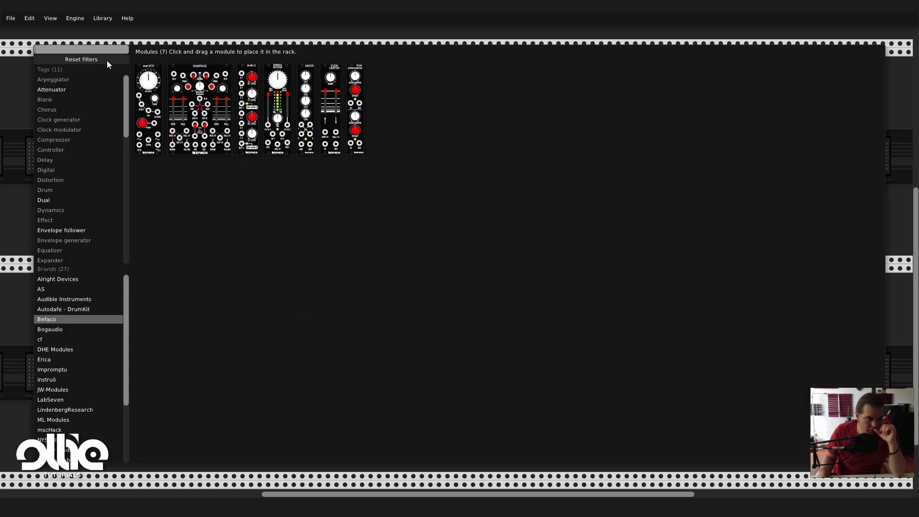
left_click(71, 330)
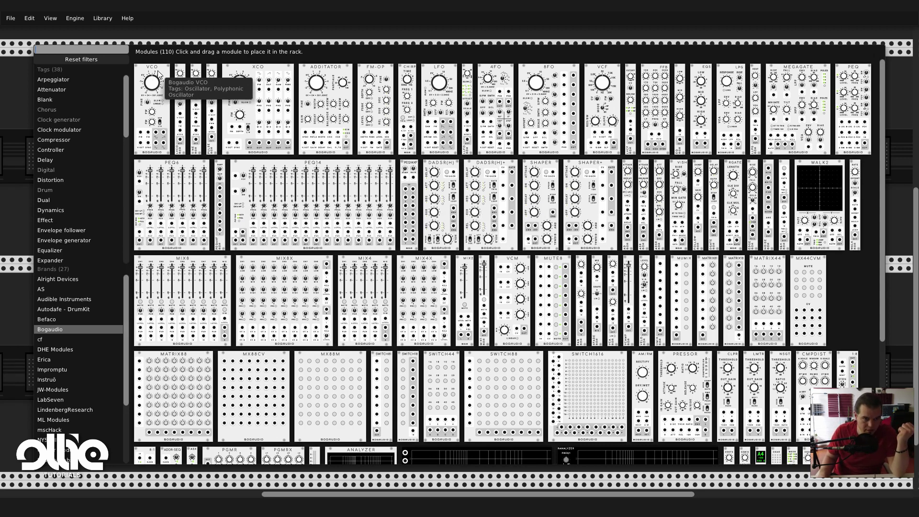
key("Escape")
left_click_drag(33, 67, 341, 318)
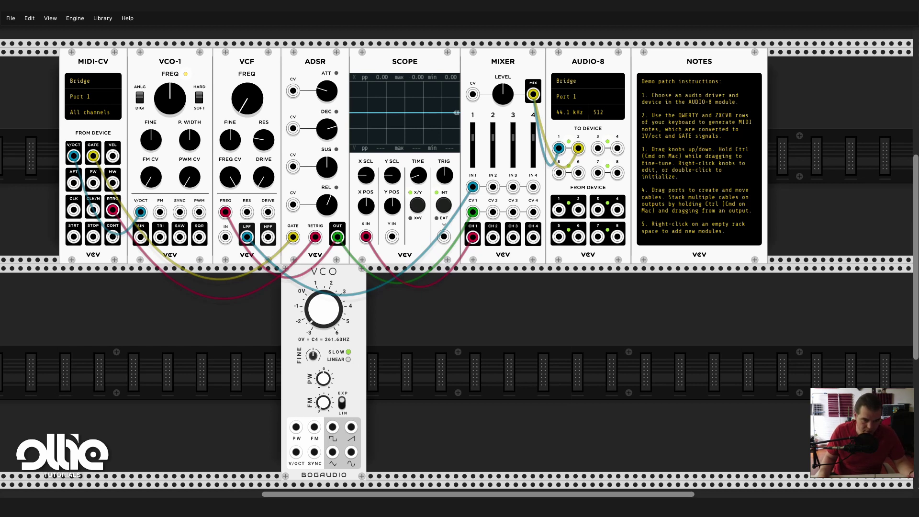
Delete the Bogaudio VCO and add a Bogaudio ADDITATOR in the second row, below the VCF and ADSR.
right_click(329, 279)
left_click(355, 360)
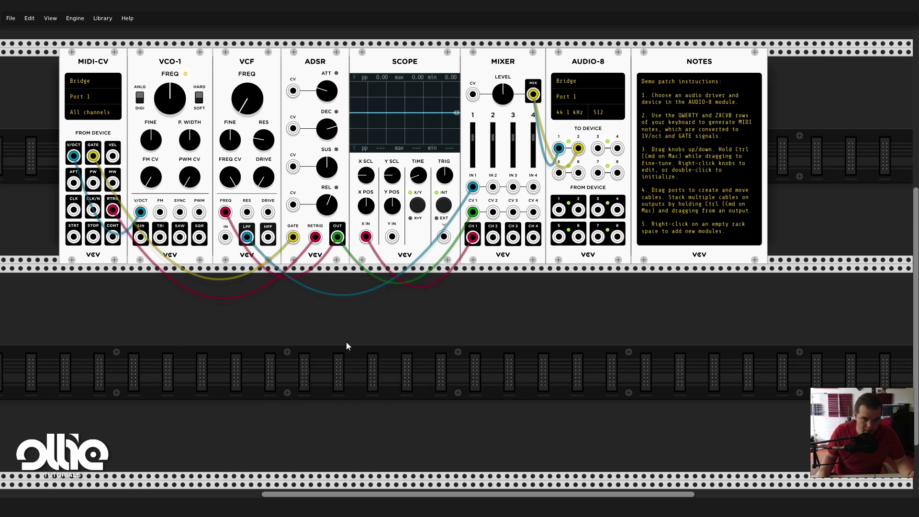
right_click(346, 342)
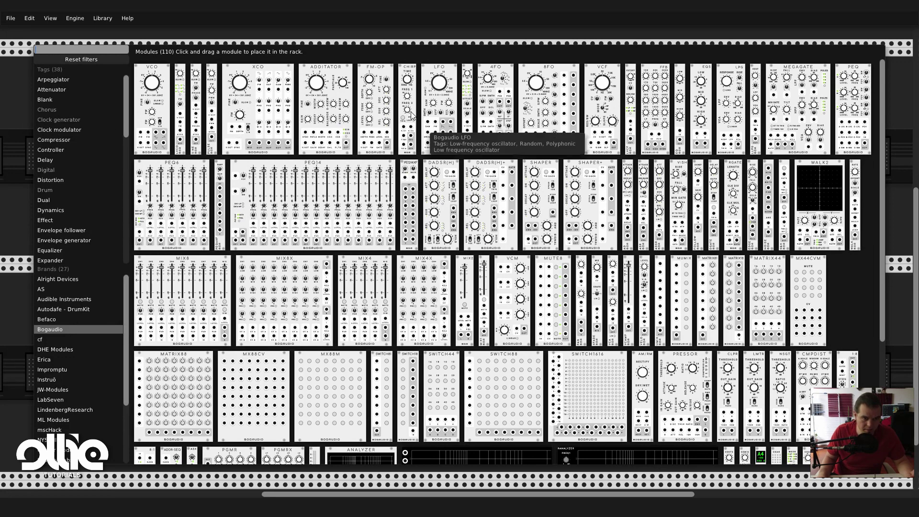
left_click_drag(318, 67, 342, 34)
left_click_drag(346, 260, 417, 335)
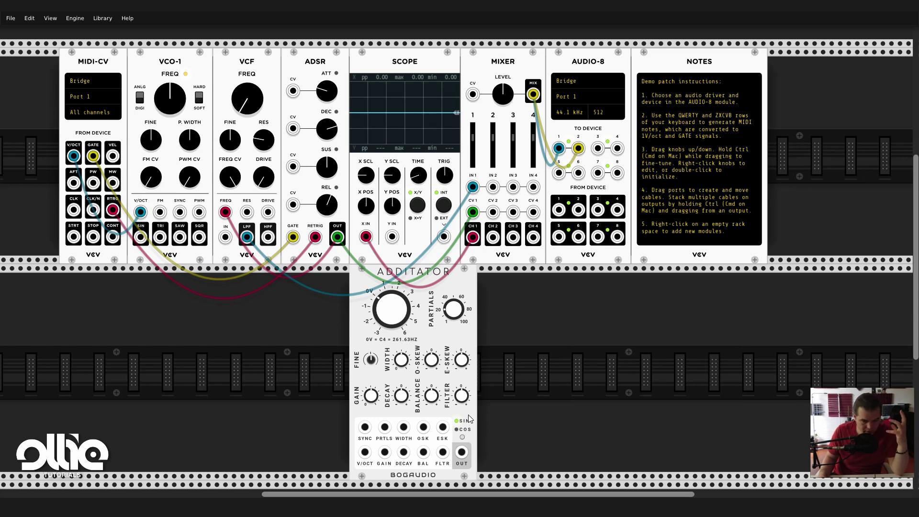
left_click_drag(371, 283, 240, 283)
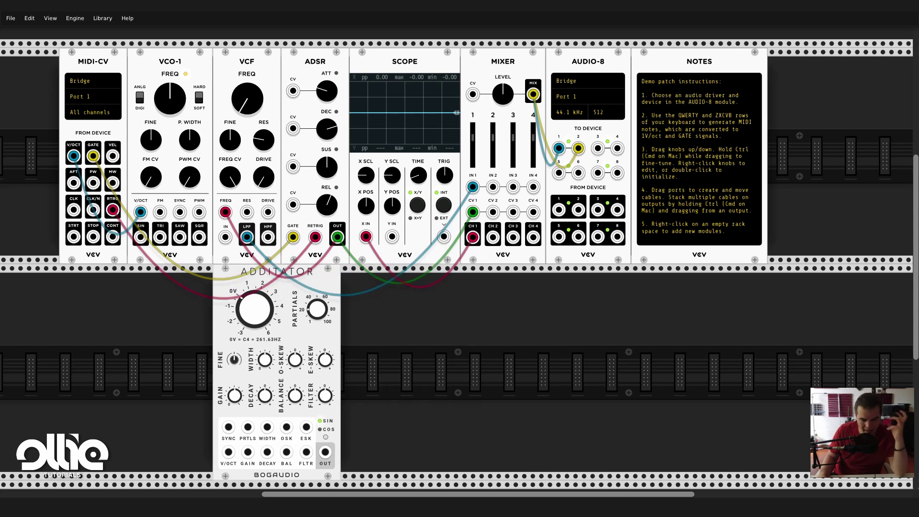
Patch the ADDITATOR's OUT to the VCF's IN, play a test note, and connect the MIDI-CV's V/OCT output to the ADDITATOR's V/OCT input.
scroll(325, 452, "down", 1)
left_click_drag(324, 452, 225, 208)
scroll(314, 217, "up", 2)
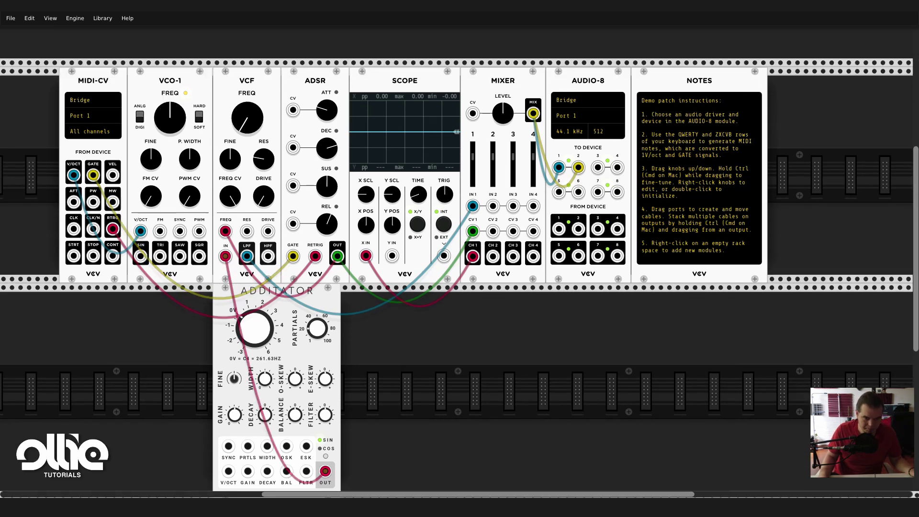
key("q")
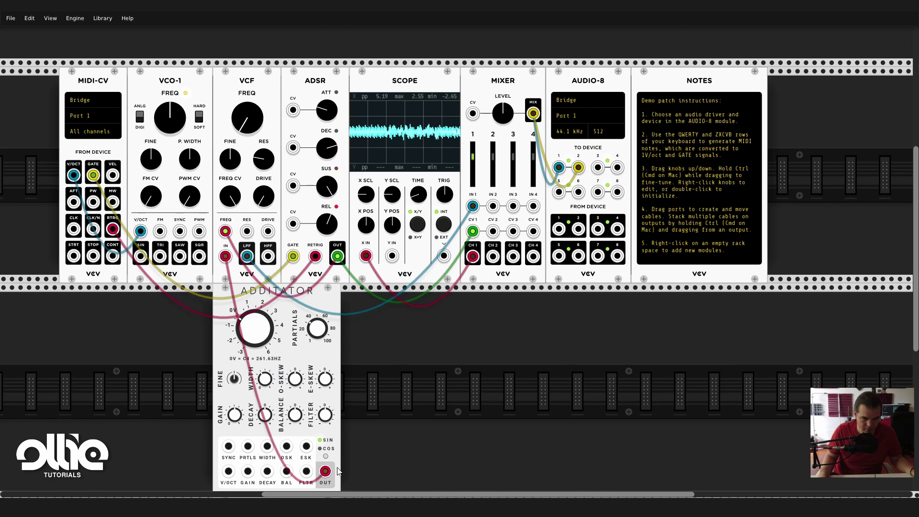
left_click_drag(228, 471, 73, 102)
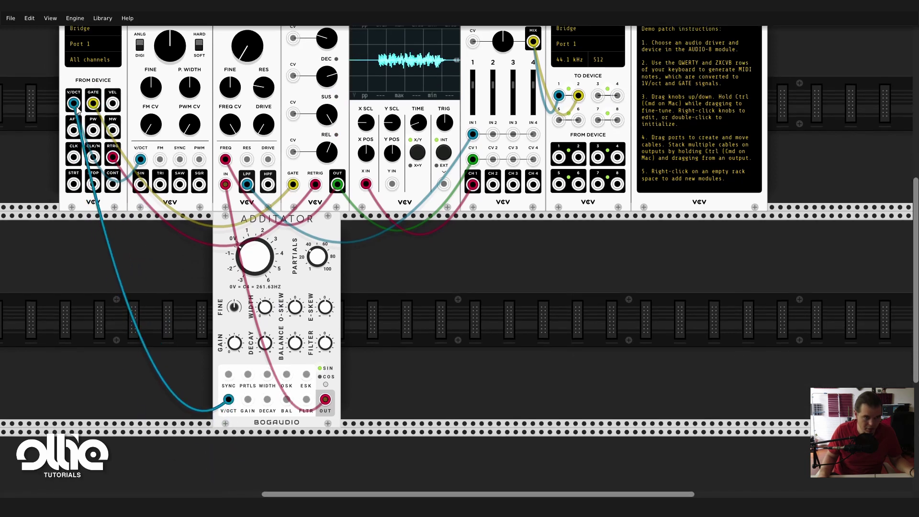
scroll(297, 373, "up", 1)
left_click_drag(294, 342, 303, 342)
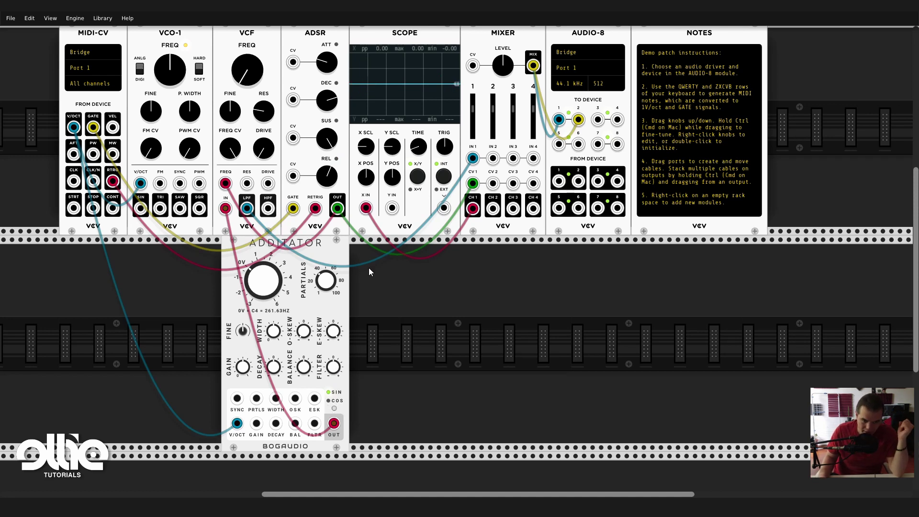
Delete the ADDITATOR and add a Bogaudio FM-OP in the second row, aligned below the ADSR.
right_click(294, 263)
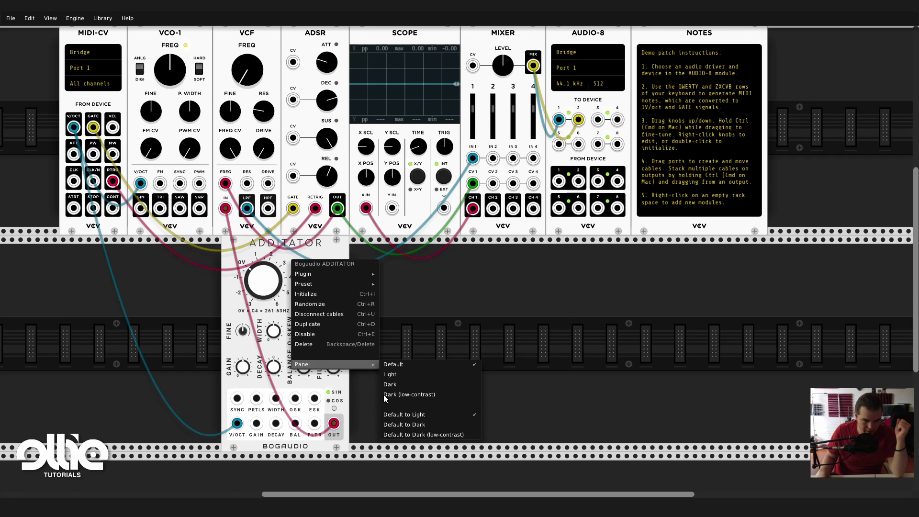
left_click(305, 345)
right_click(305, 345)
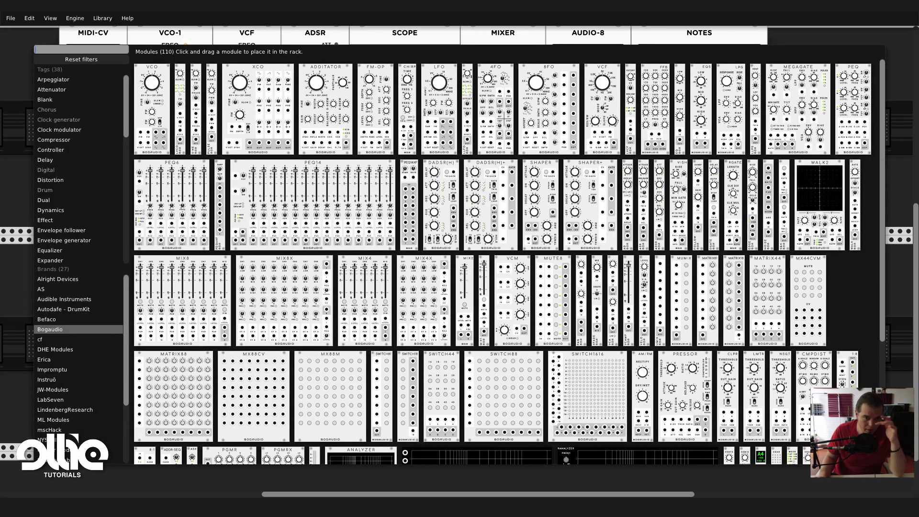
left_click(362, 102)
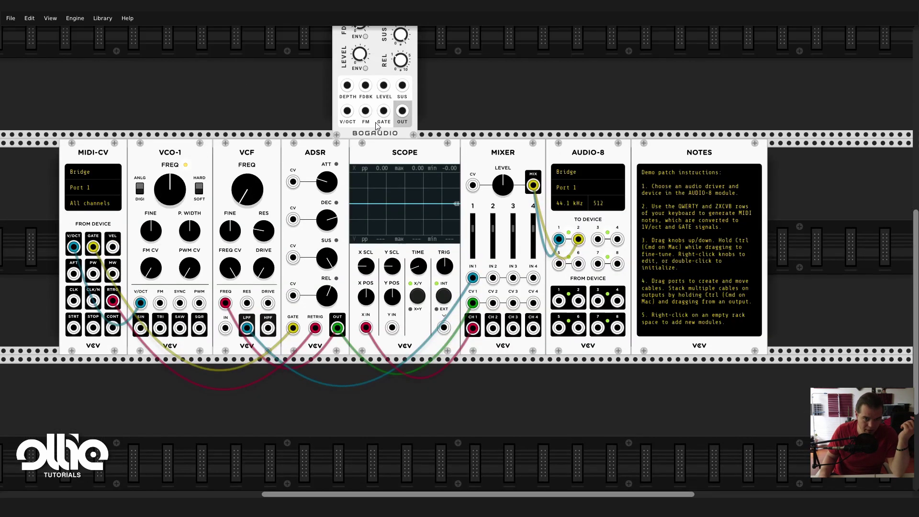
left_click_drag(376, 126, 335, 474)
scroll(348, 305, "down", 5)
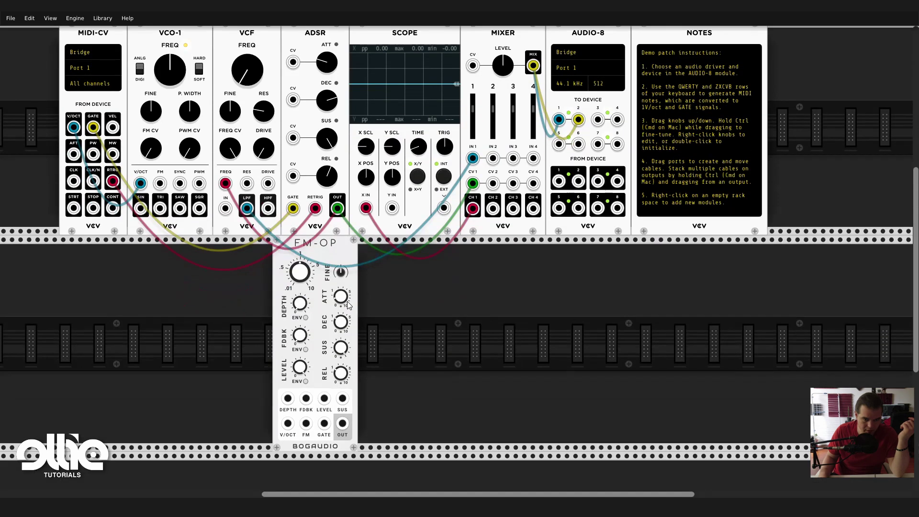
left_click_drag(322, 246, 330, 246)
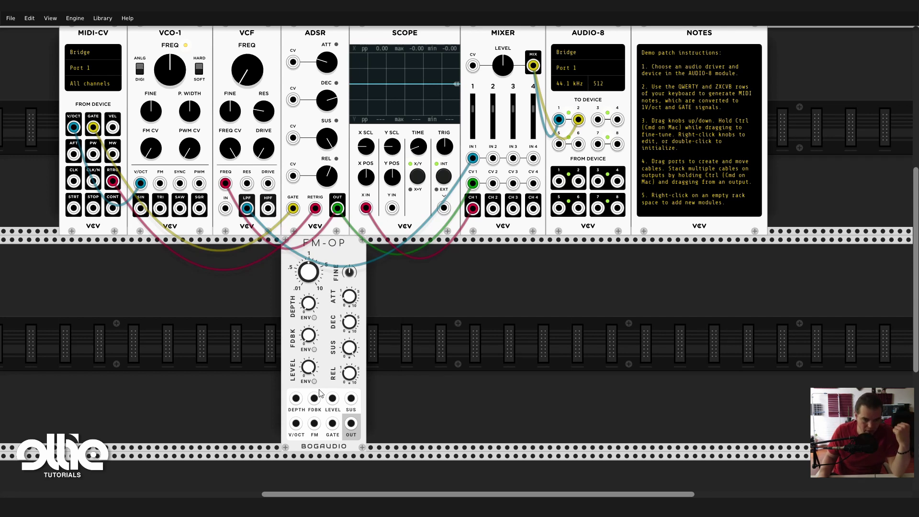
Delete the FM-OP and add a Bogaudio 8FO in the second row, directly below the SCOPE.
right_click(311, 244)
left_click(354, 323)
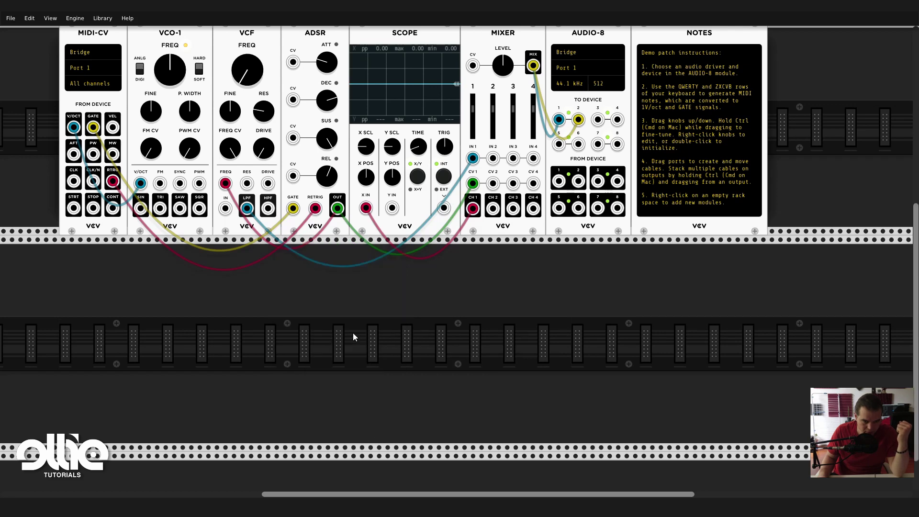
right_click(283, 312)
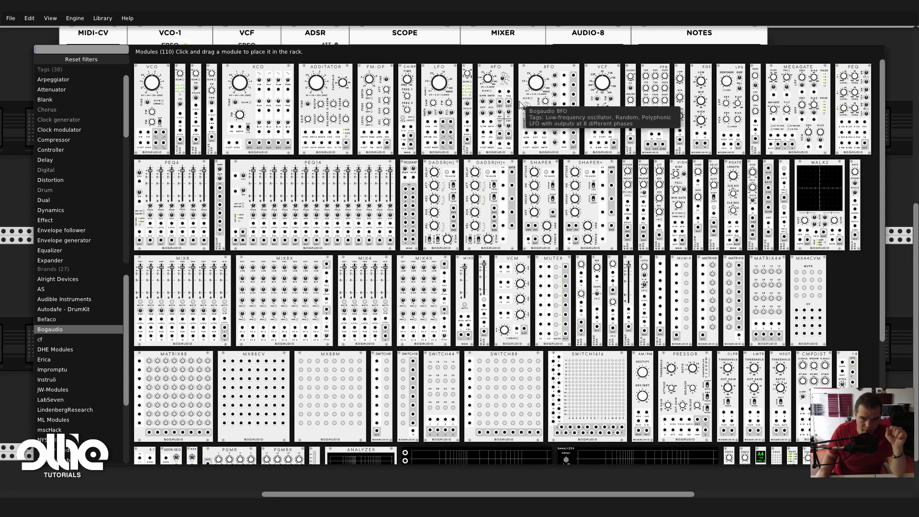
key("Escape")
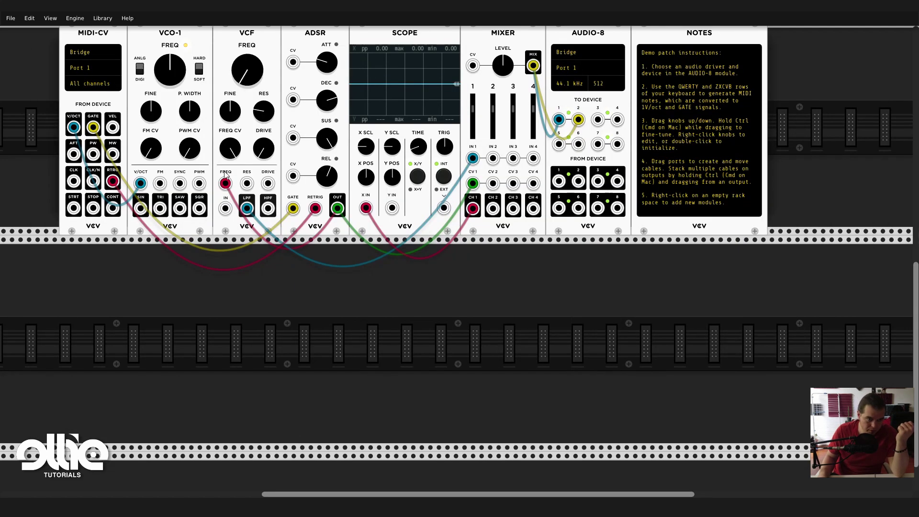
left_click_drag(225, 174, 436, 433)
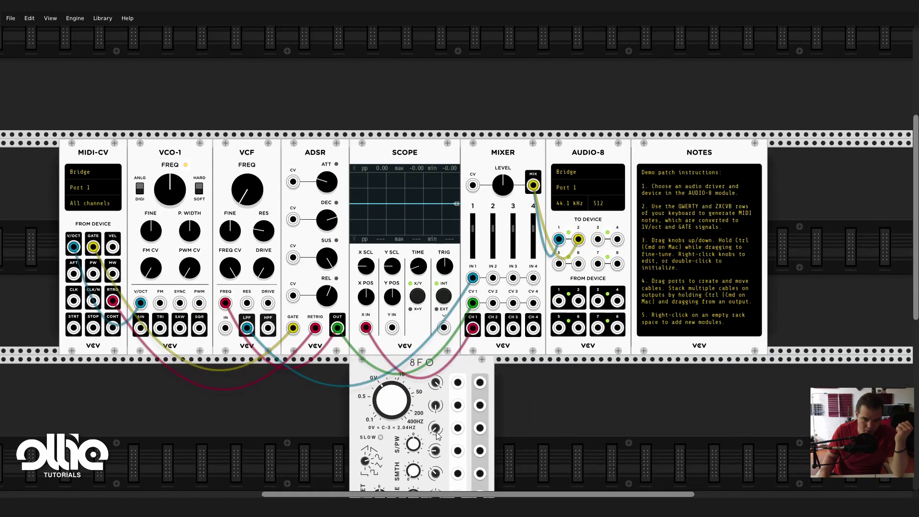
scroll(437, 433, "down", 5)
scroll(411, 349, "up", 1)
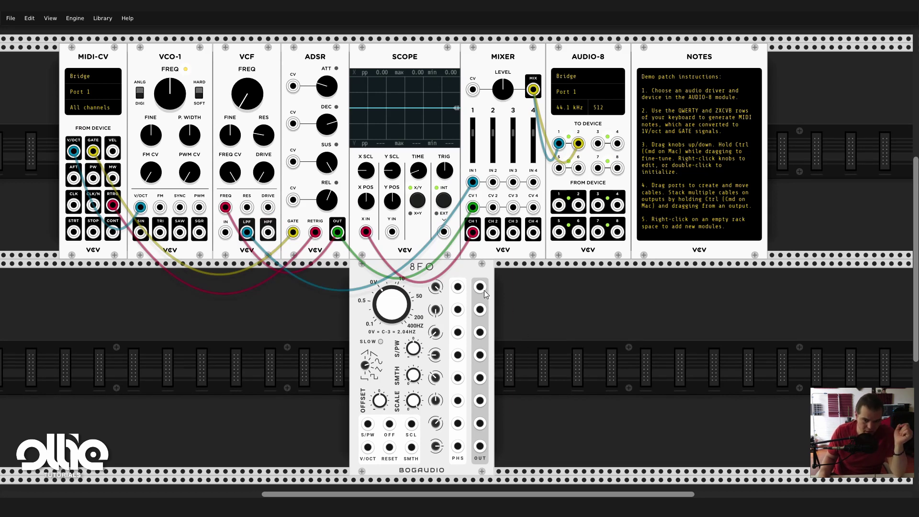
Patch the 8FO's first output to the SCOPE's X IN and its second output to Y IN, then move the Y IN cable to the fifth output.
mouse_move(480, 286)
left_mouse_down()
mouse_move(474, 201)
mouse_move(383, 225)
mouse_move(391, 232)
mouse_move(378, 272)
left_mouse_up()
left_click_drag(391, 232, 365, 232)
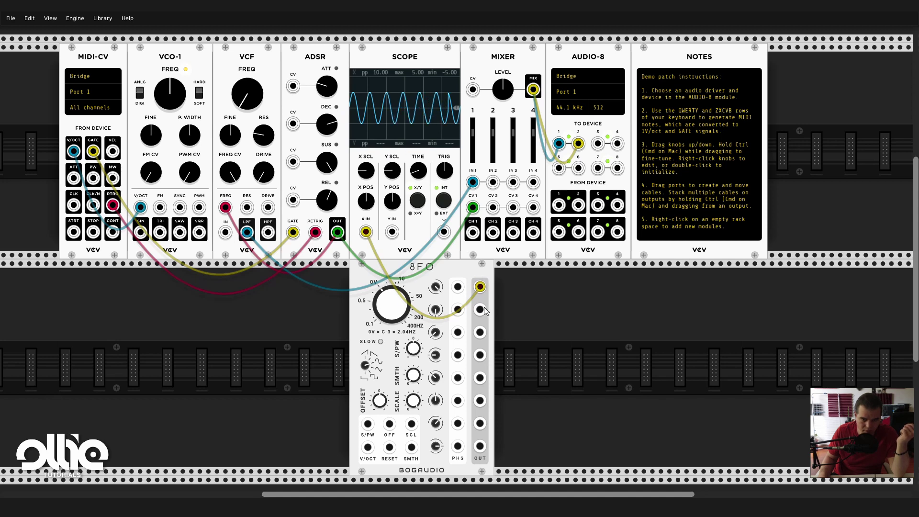
mouse_move(480, 309)
left_mouse_down()
mouse_move(397, 252)
mouse_move(392, 232)
left_mouse_up()
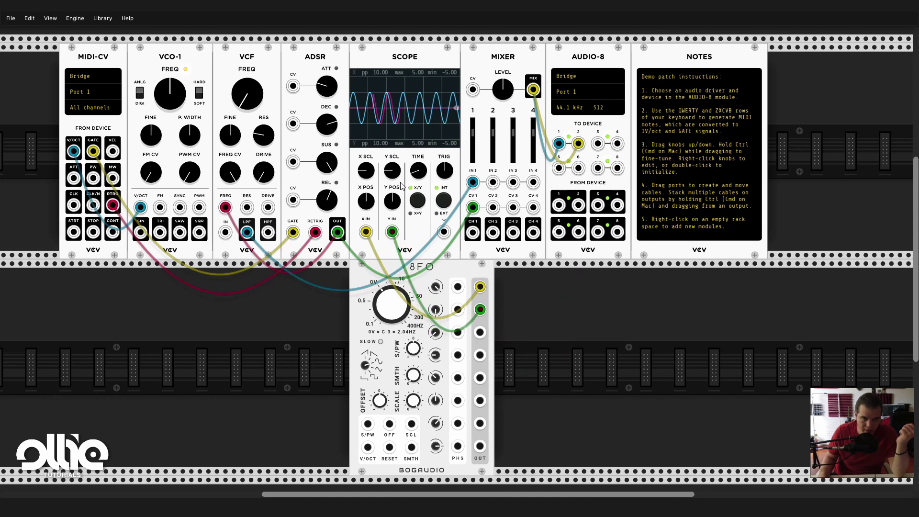
left_click_drag(480, 310, 482, 378)
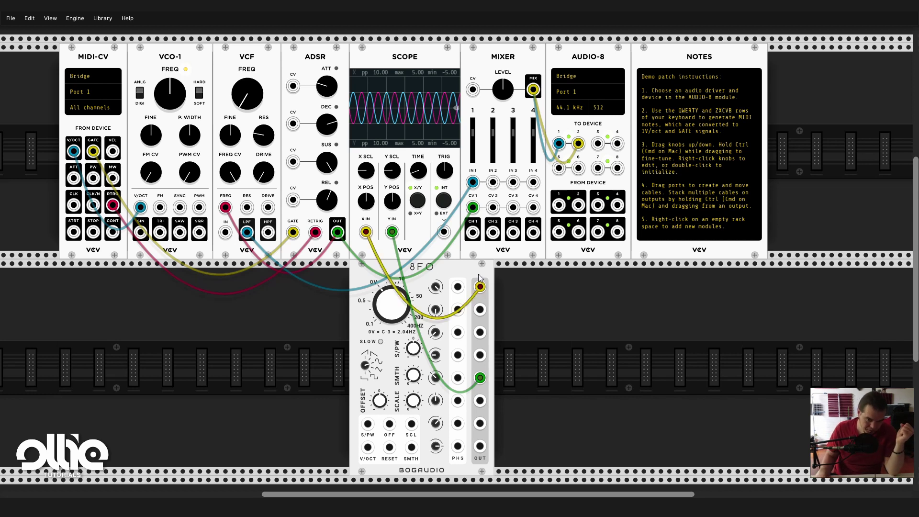
Delete the 8FO and add a Bogaudio VCF in the second row, directly below the SCOPE.
right_click(444, 273)
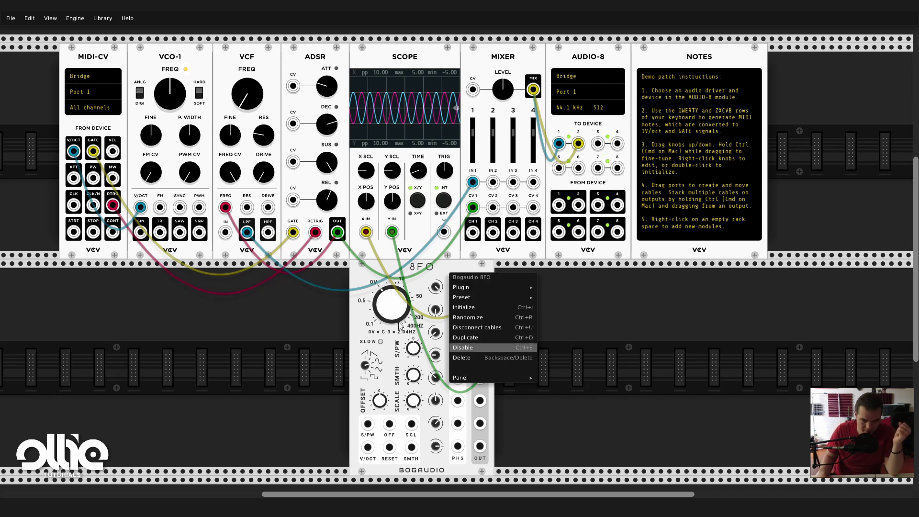
left_click(462, 355)
right_click(461, 355)
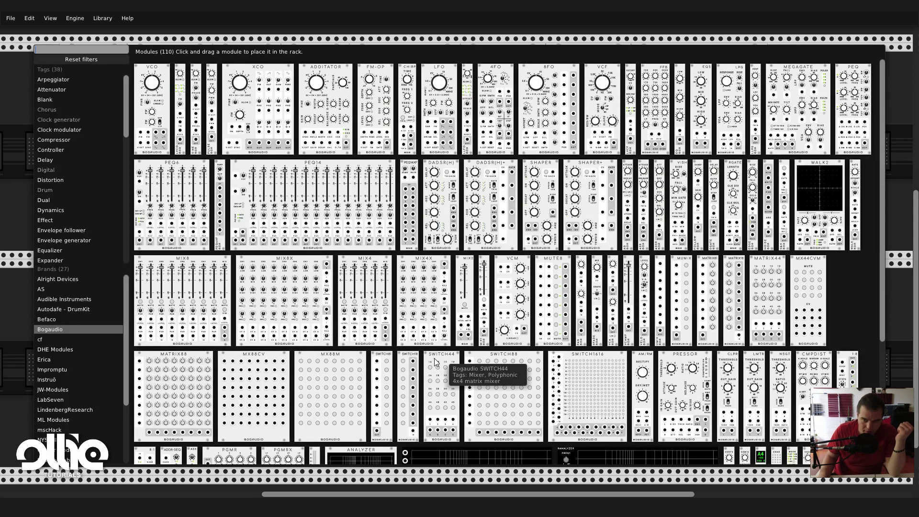
left_click_drag(585, 97, 585, 53)
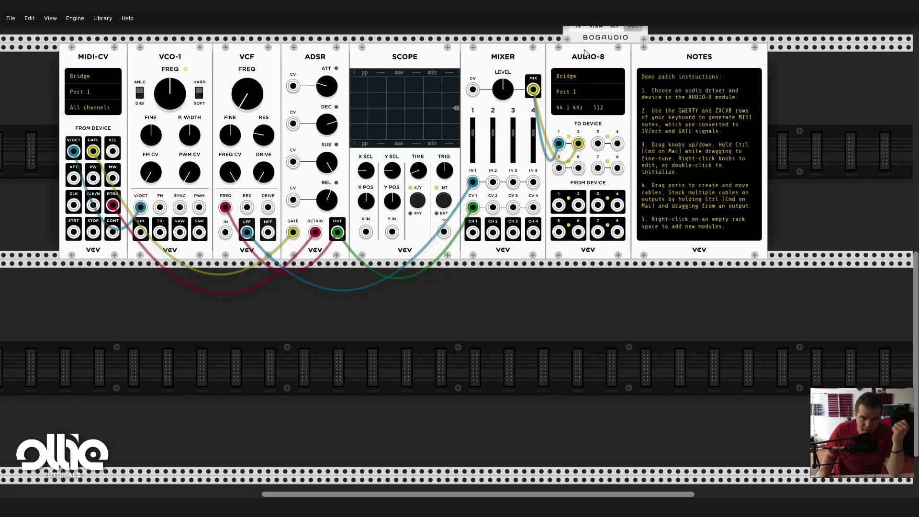
left_click_drag(543, 93, 389, 344)
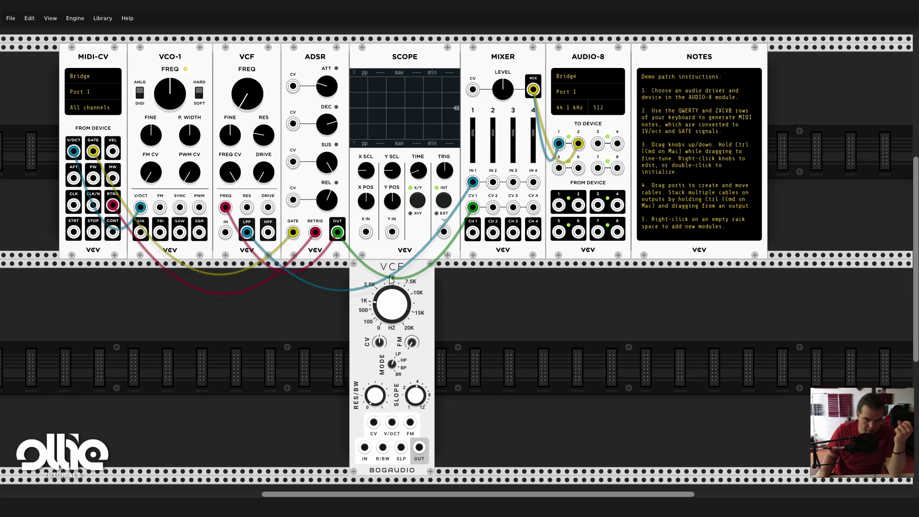
left_click_drag(374, 425, 478, 445)
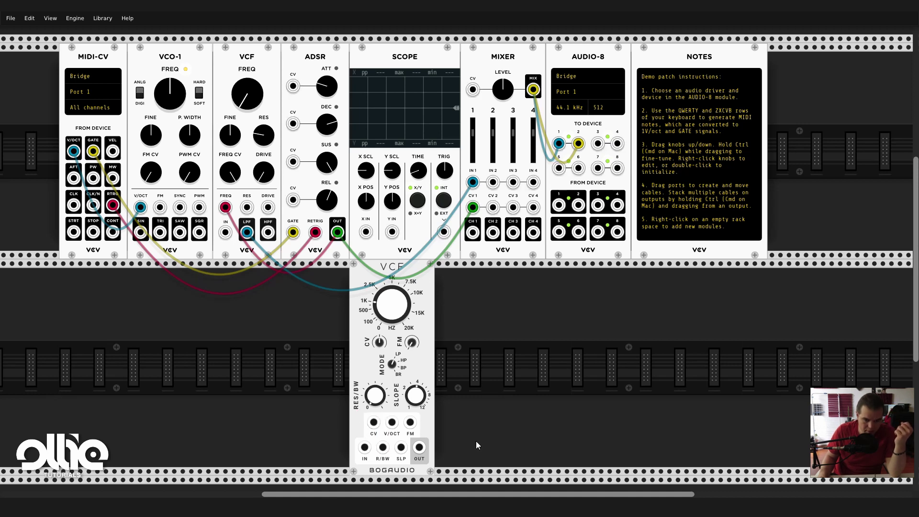
Delete the Bogaudio VCF and add a Bogaudio PEQ6 in the second row, below the SCOPE.
right_click(429, 286)
key("Return")
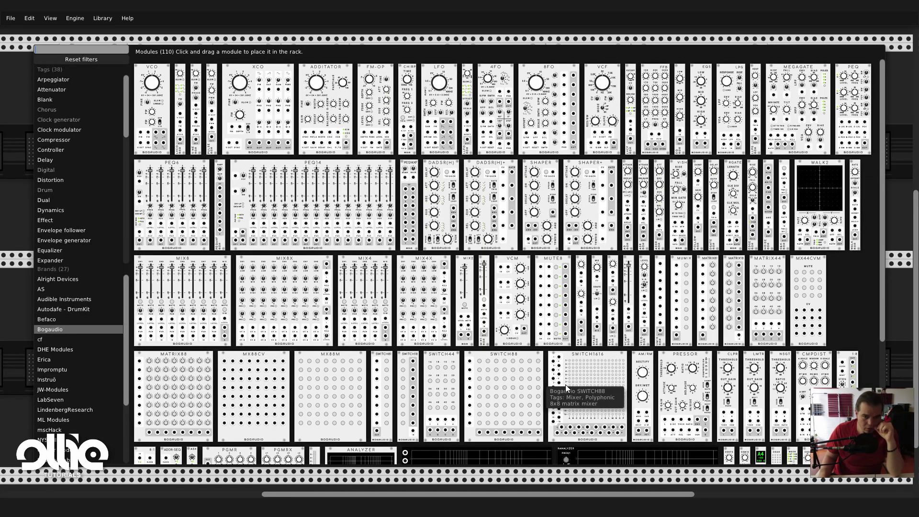
left_click(180, 166)
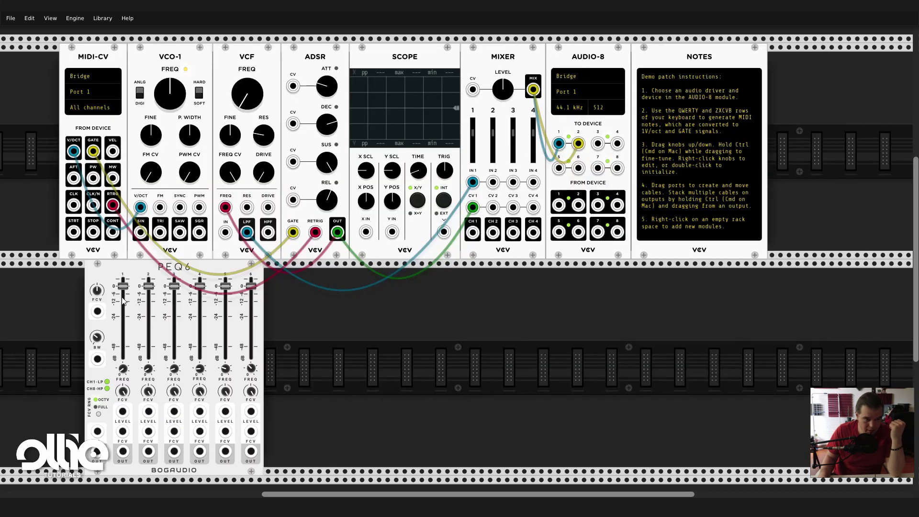
left_click_drag(162, 270, 414, 295)
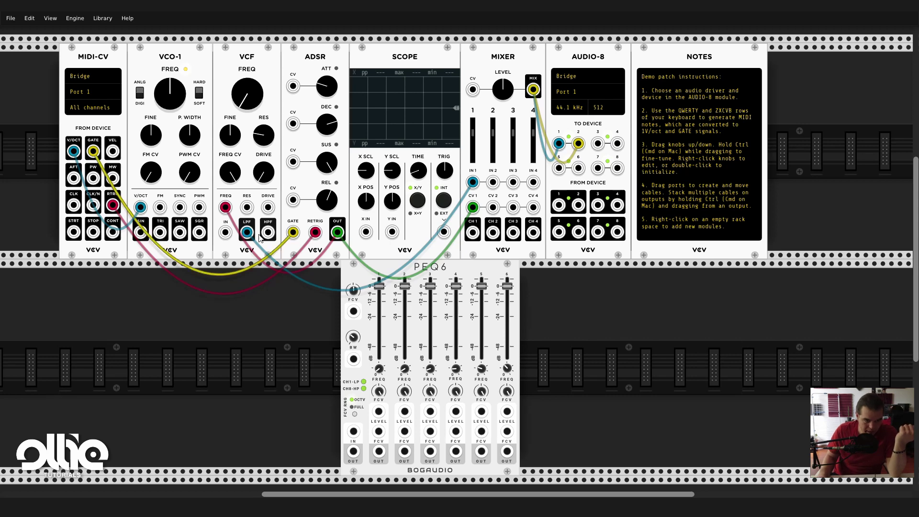
Patch VCO-1's SAW output to the PEQ6's IN.
left_click_drag(179, 232, 353, 309)
scroll(160, 91, "down", 5)
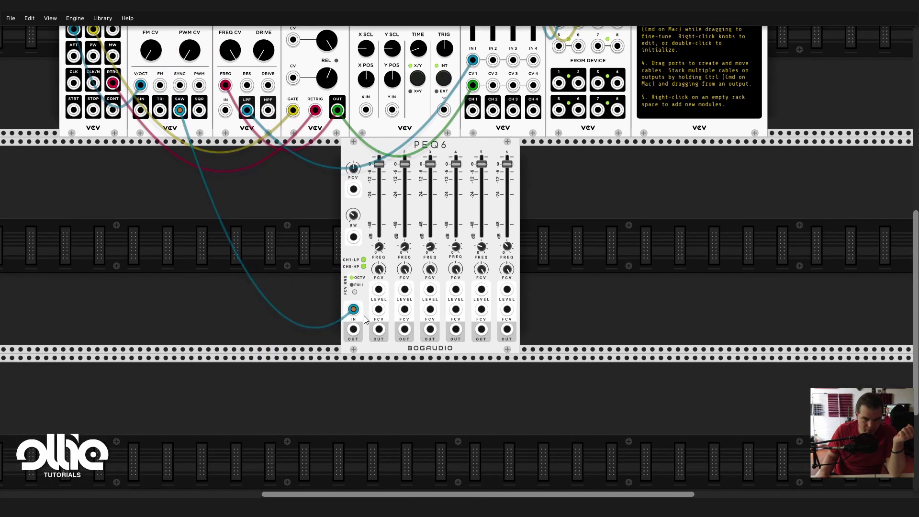
scroll(358, 347, "up", 5)
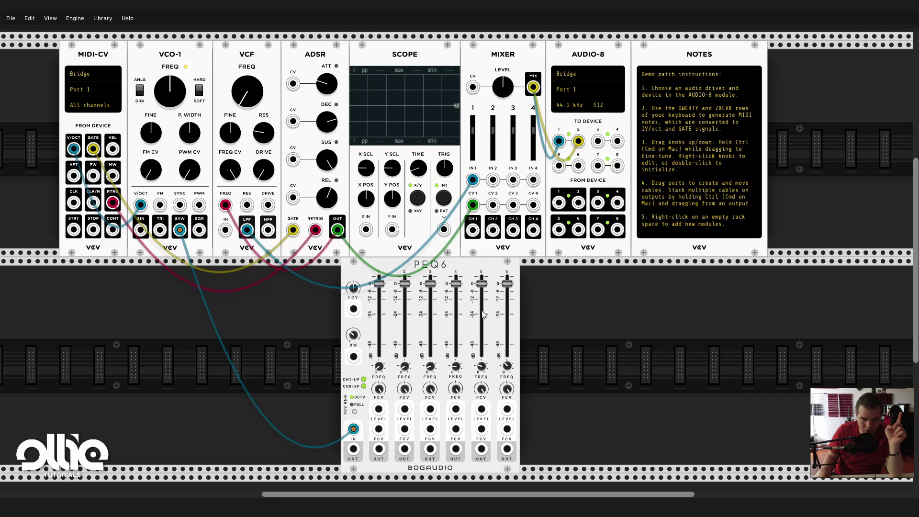
Add a Bogaudio ANALYZER and place it immediately to the right of the PEQ6.
right_click(586, 324)
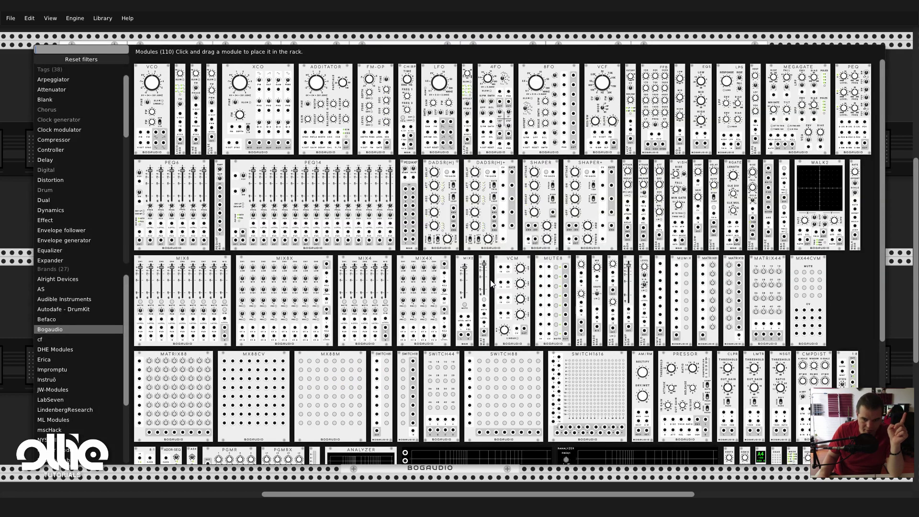
scroll(587, 324, "down", 3)
scroll(598, 330, "up", 3)
scroll(597, 331, "down", 3)
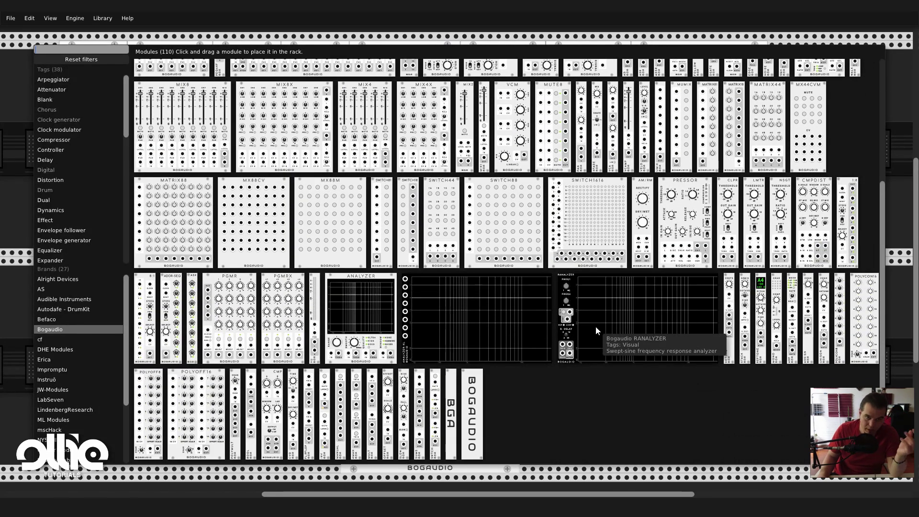
left_click(337, 335)
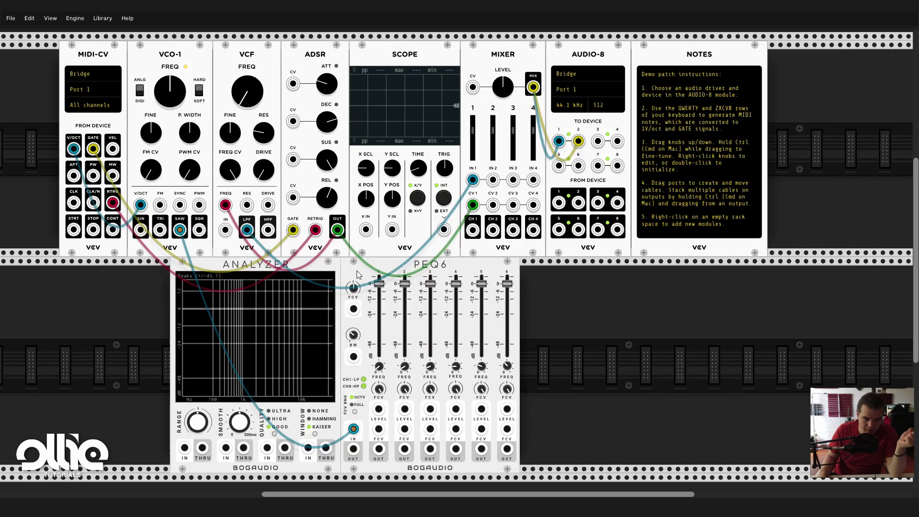
left_click_drag(221, 386, 570, 386)
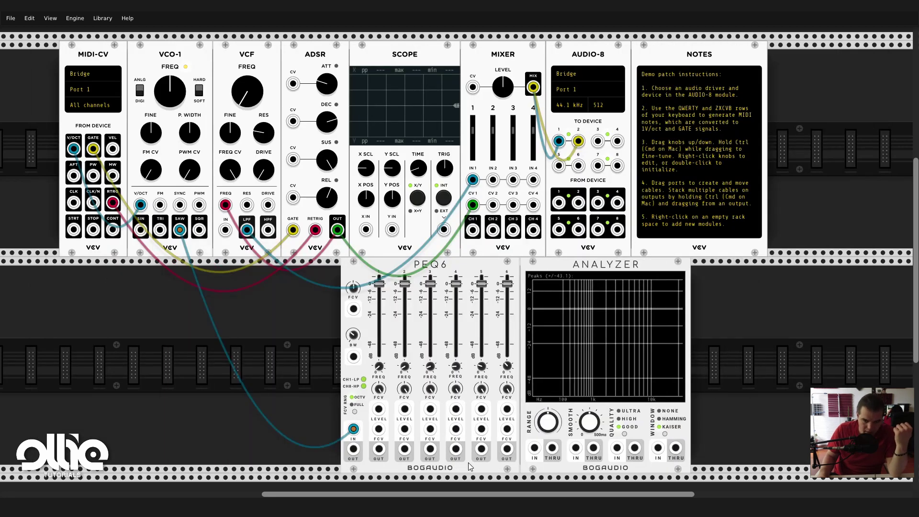
Patch the PEQ6's channel 3 output to the ANALYZER's first IN, raise that channel's FREQ, and move the cable to the channel 4 output.
left_click_drag(431, 450, 534, 448)
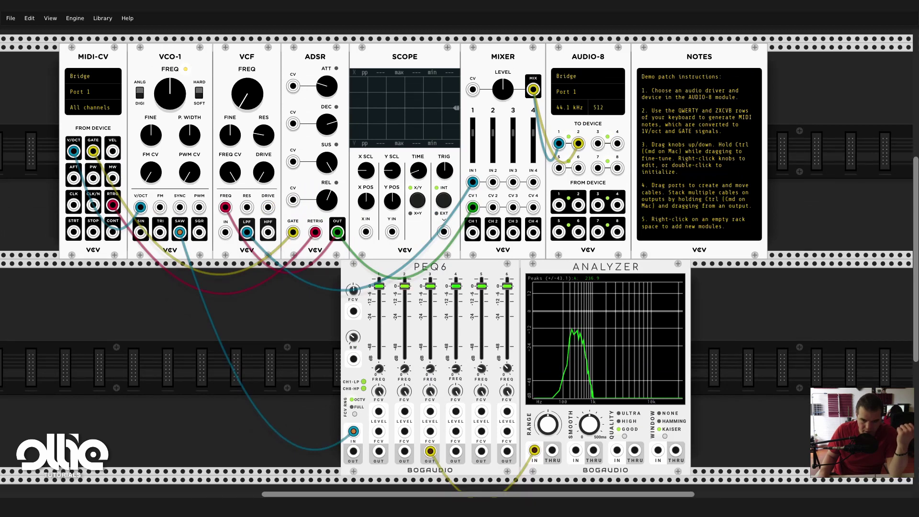
left_click_drag(435, 374, 436, 342)
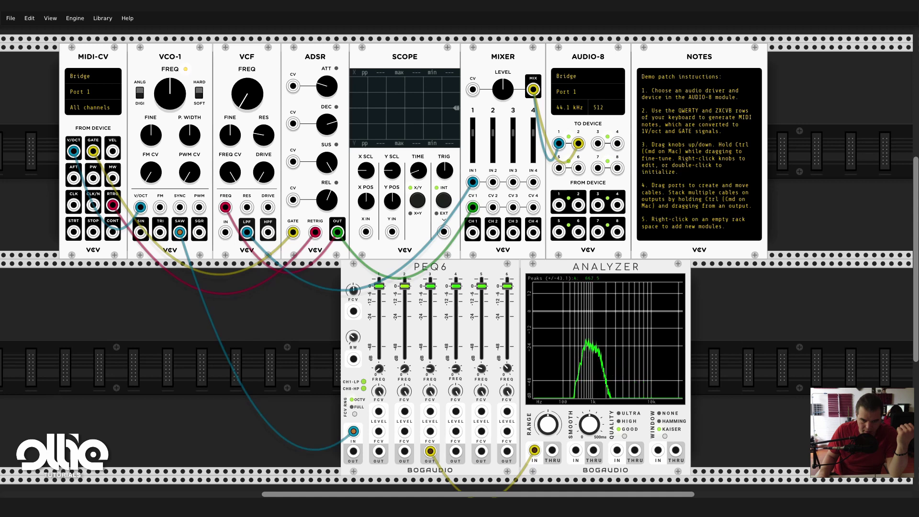
left_click_drag(431, 451, 456, 451)
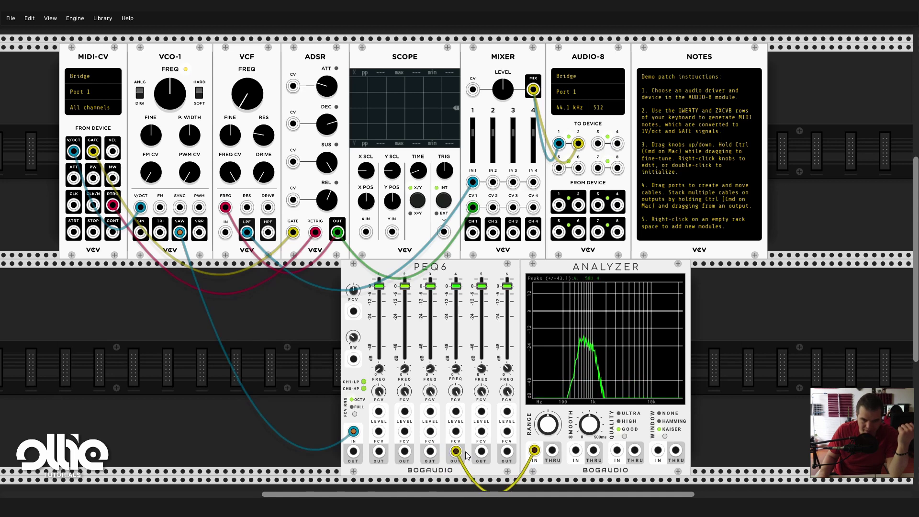
Unplug the PEQ6 output cable and replace the ANALYZER with a Bogaudio MIX4 directly to the right of the PEQ6.
left_click_drag(455, 451, 575, 317)
right_click(570, 266)
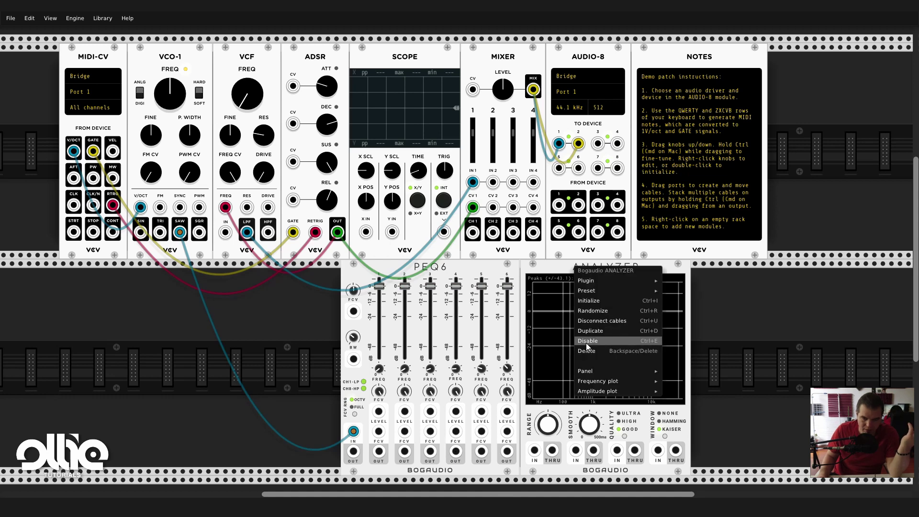
left_click(593, 348)
right_click(550, 301)
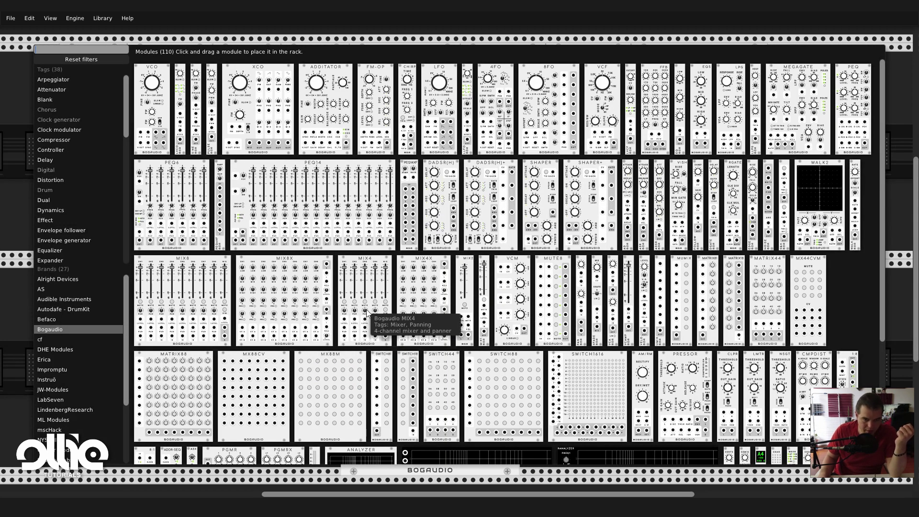
key("Escape")
left_click_drag(291, 299, 598, 299)
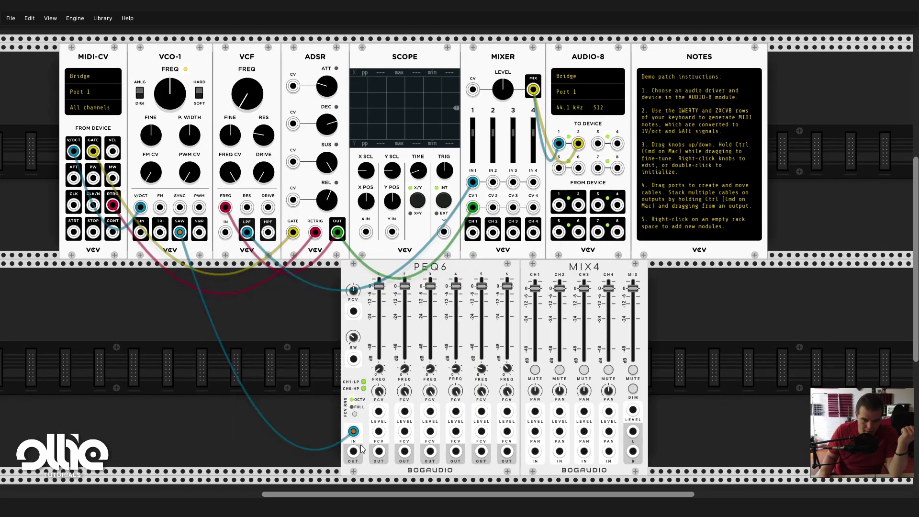
Patch the PEQ6's channel 3 to 6 outputs into the MIX4's CH1 to CH4 inputs, and the MIX4's L output to the MIXER's IN 2.
left_click_drag(404, 452, 535, 451)
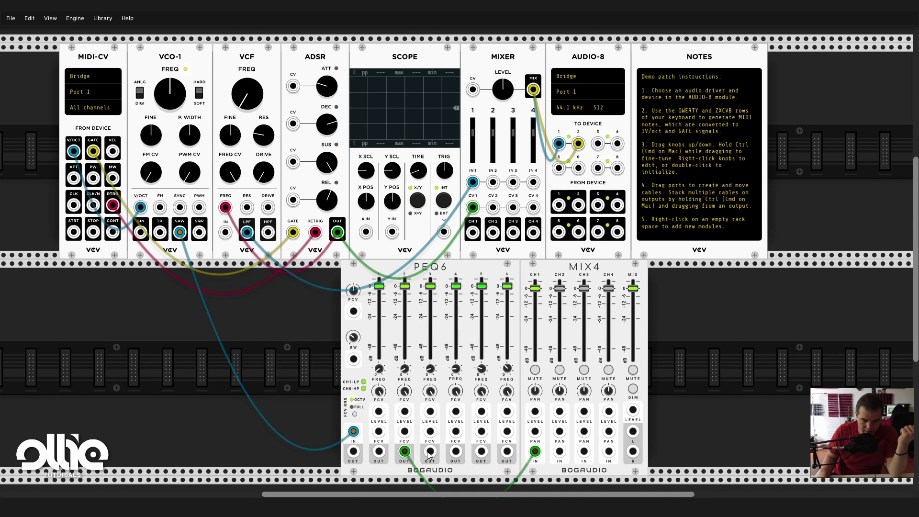
left_click_drag(404, 451, 559, 452)
left_click_drag(483, 451, 493, 182)
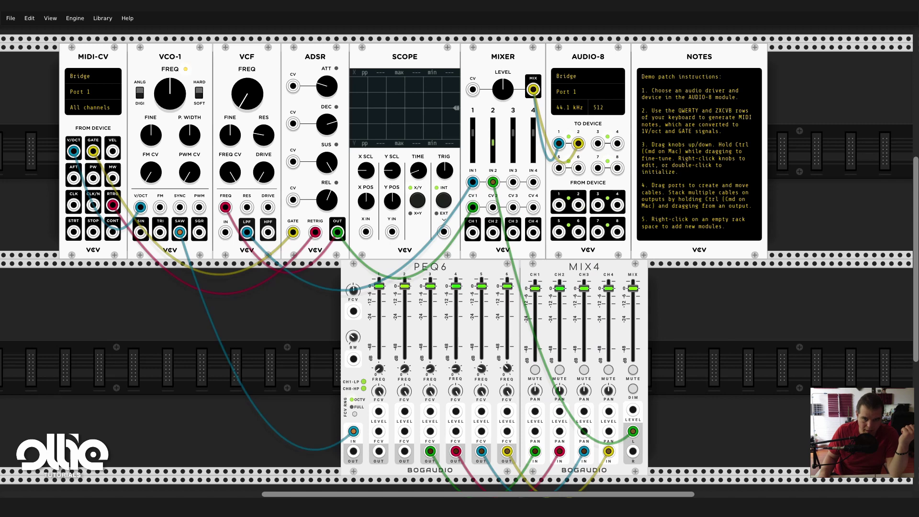
Replace the VCF cable at the MIXER's IN 1 with the MIX4's L output cable, and lower VCO-1's FREQ to test the PEQ6 bands.
right_click(473, 183)
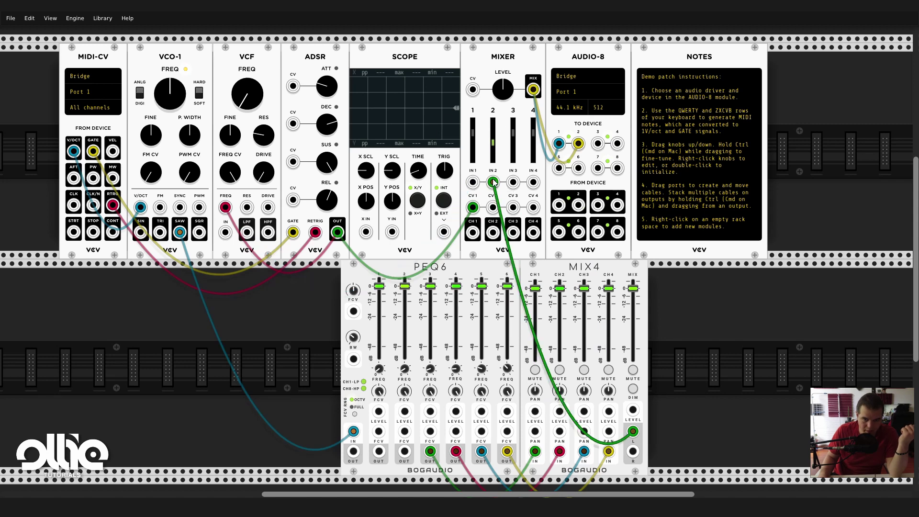
left_click_drag(492, 182, 472, 182)
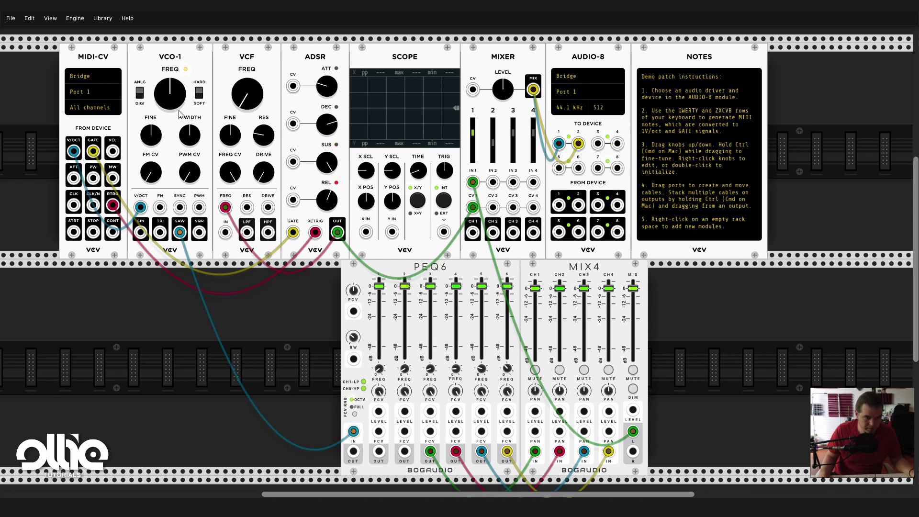
left_click_drag(178, 90, 179, 97)
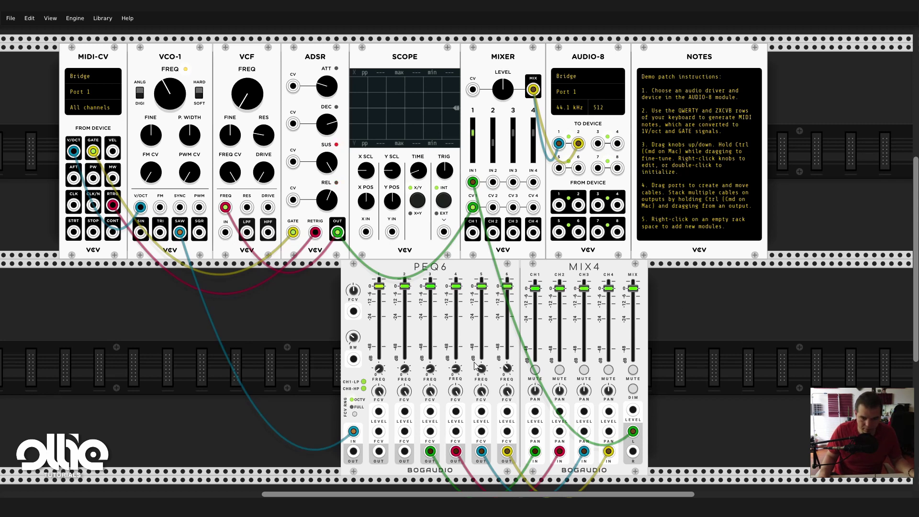
left_click_drag(508, 370, 430, 371)
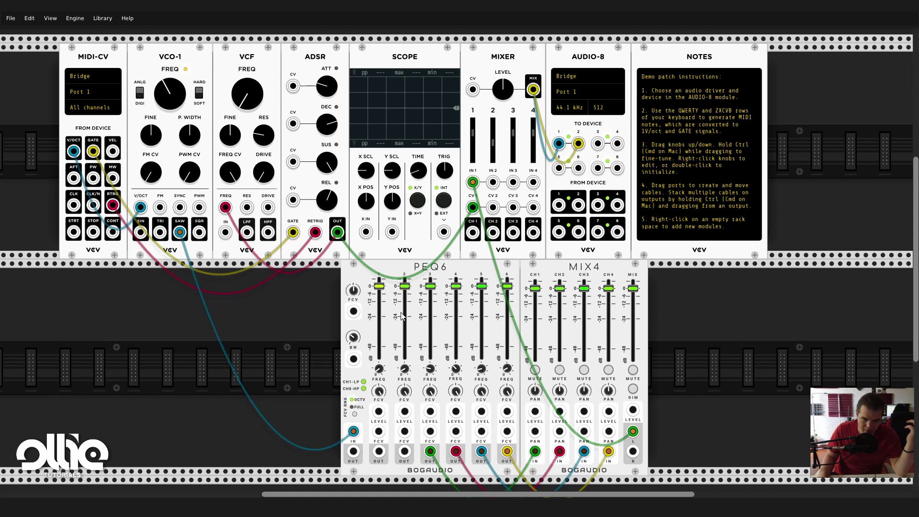
Add a Bogaudio 8FO directly left of the PEQ6, patch its outputs 1, 3, 5 and 7 into the PEQ6's channel 3 to 6 FCV inputs, and adjust its frequency.
right_click(259, 365)
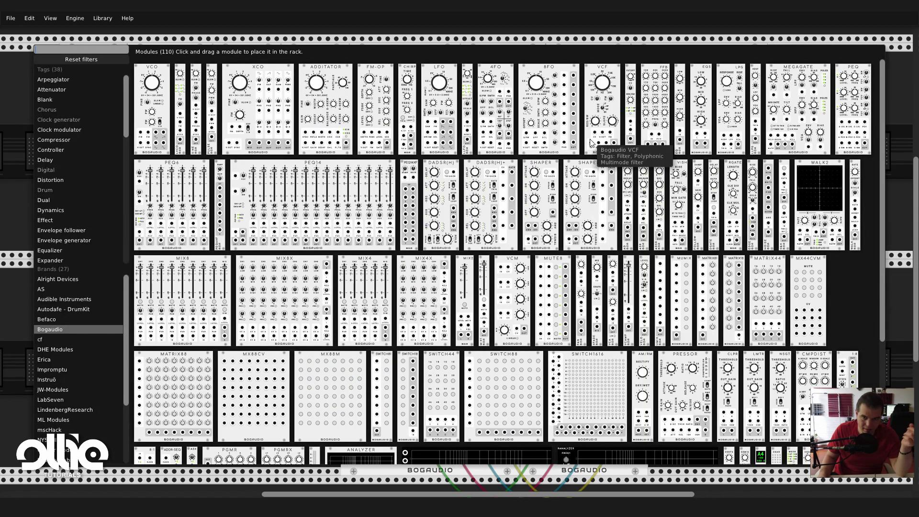
left_click_drag(592, 142, 328, 362)
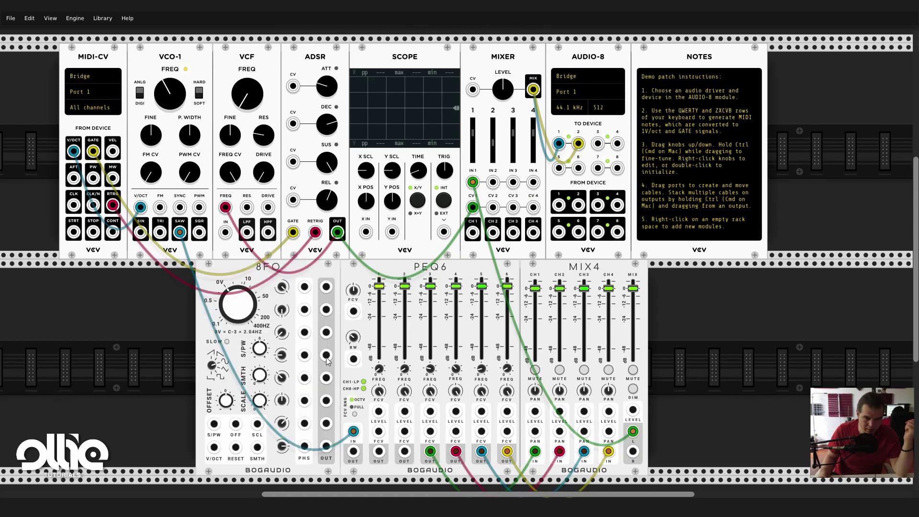
left_click_drag(325, 286, 431, 432)
left_click_drag(326, 309, 326, 332)
left_click_drag(326, 374, 481, 431)
left_click_drag(325, 423, 507, 431)
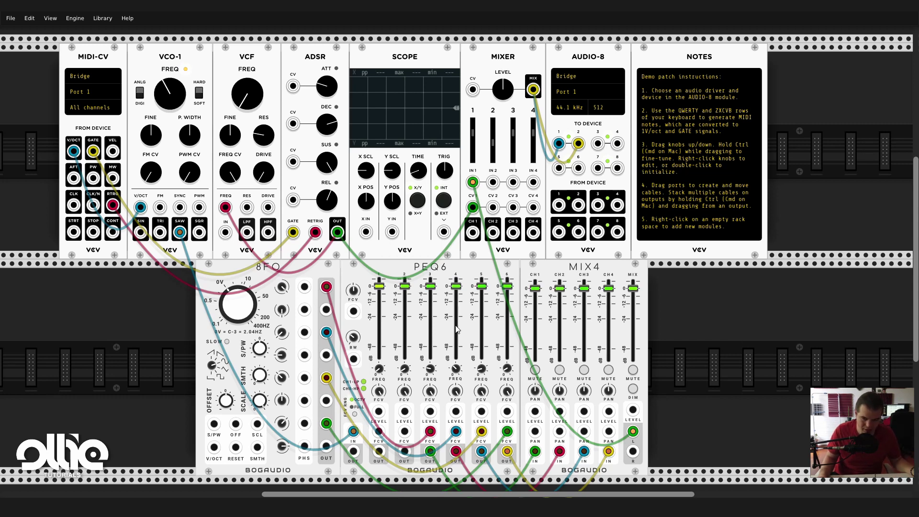
left_click_drag(237, 304, 238, 301)
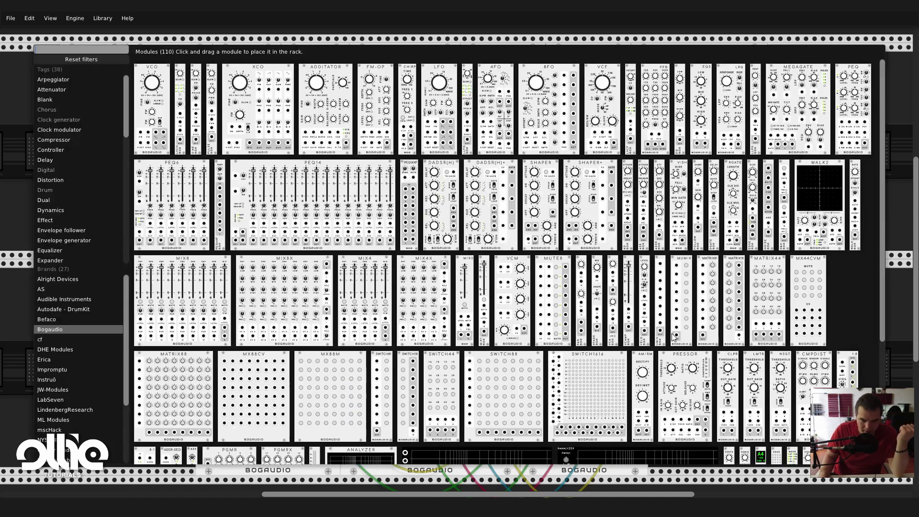
Filter the module browser to the Vult brand and place the LATERALUS diode ladder filter directly to the right of the MIX4.
right_click(806, 307)
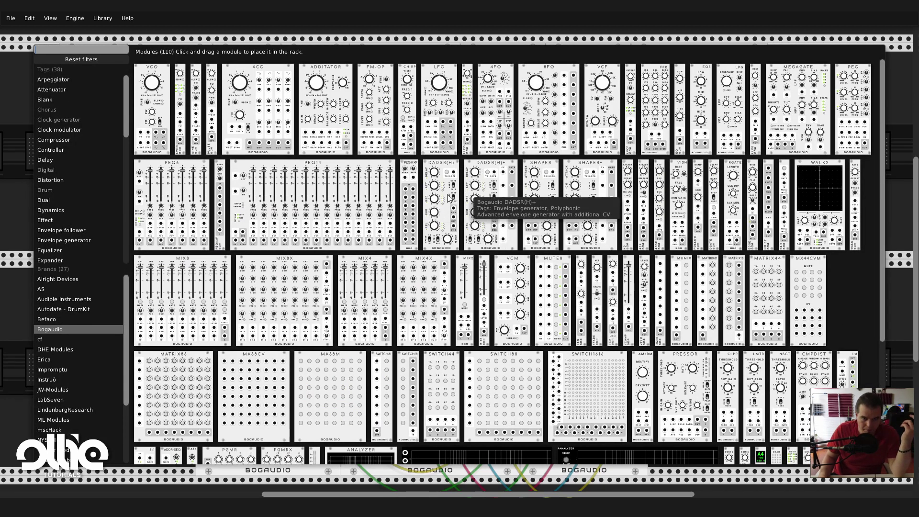
scroll(641, 219, "down", 2)
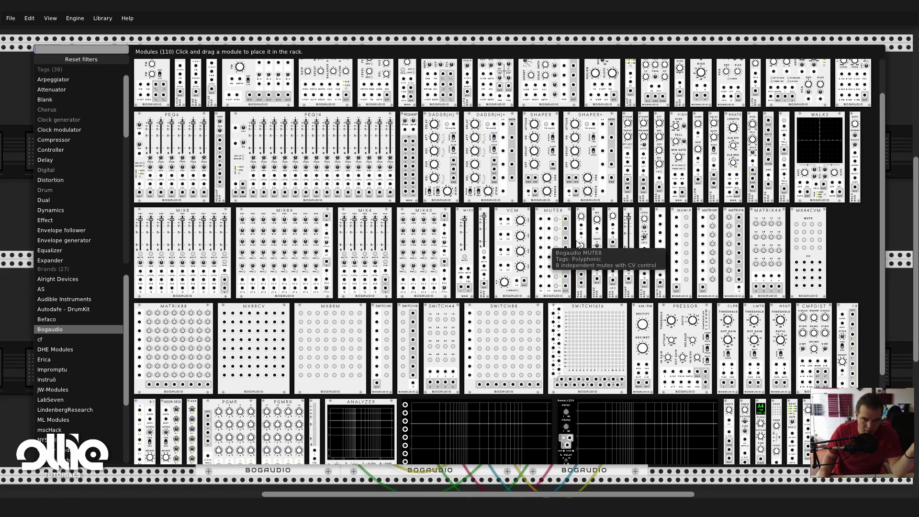
scroll(505, 295, "down", 2)
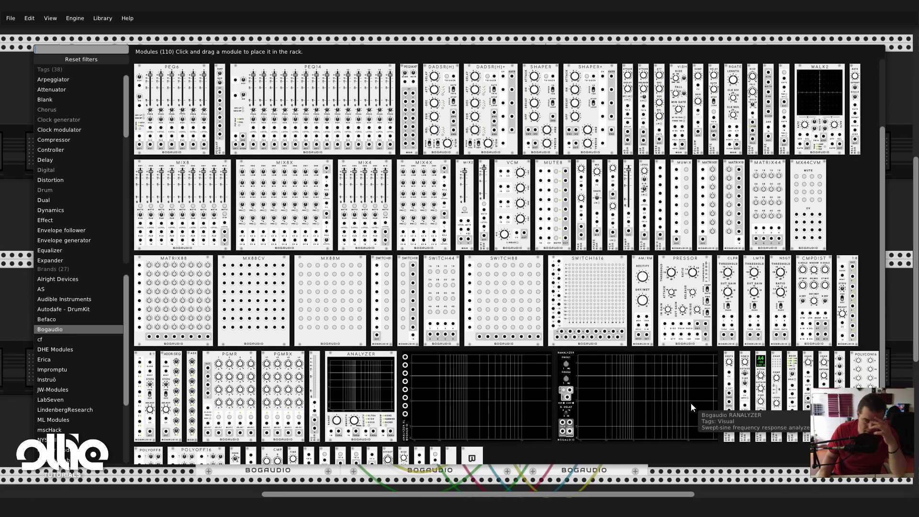
scroll(409, 378, "down", 3)
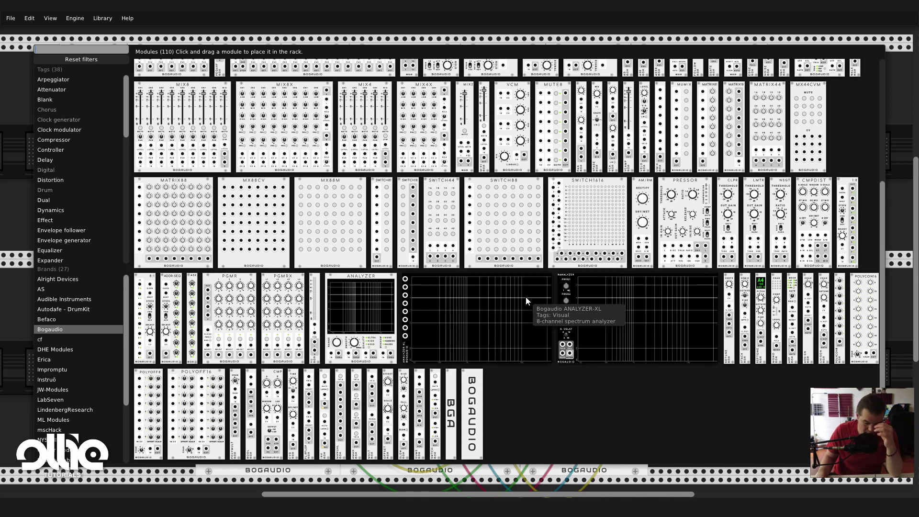
scroll(525, 297, "up", 5)
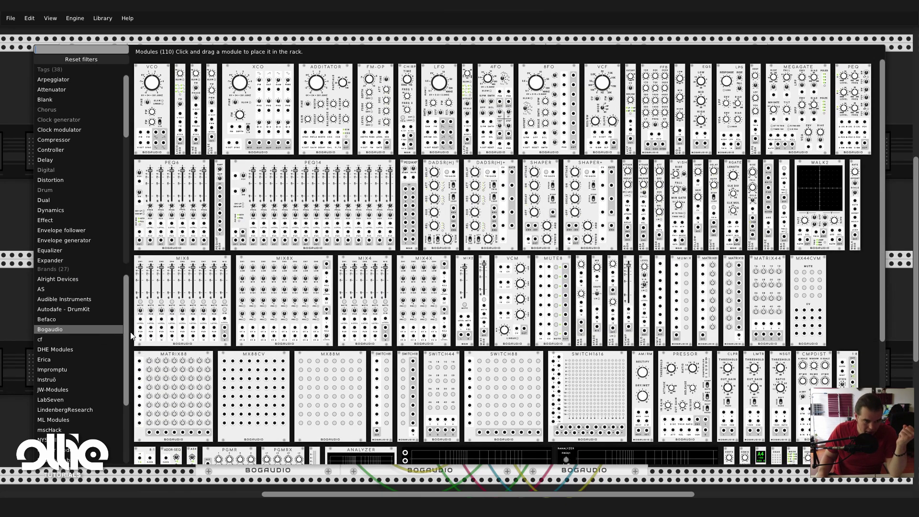
scroll(127, 332, "down", 3)
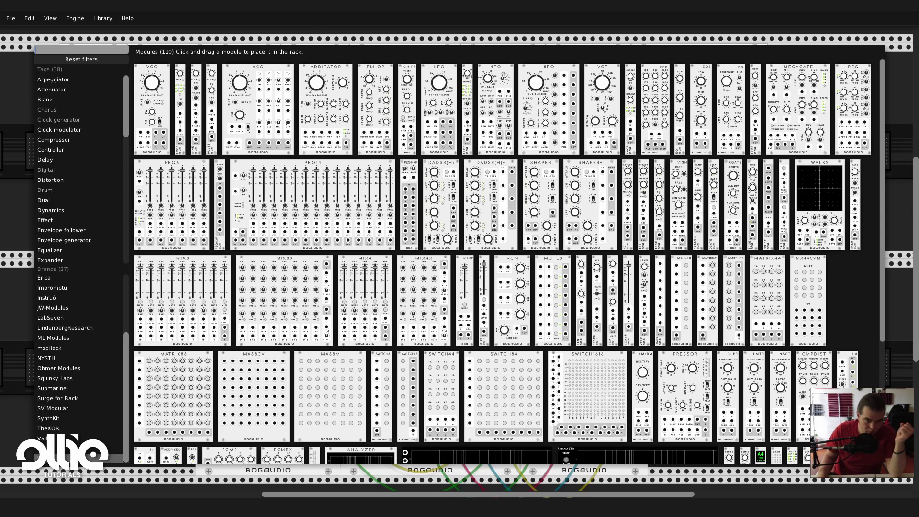
left_click(42, 438)
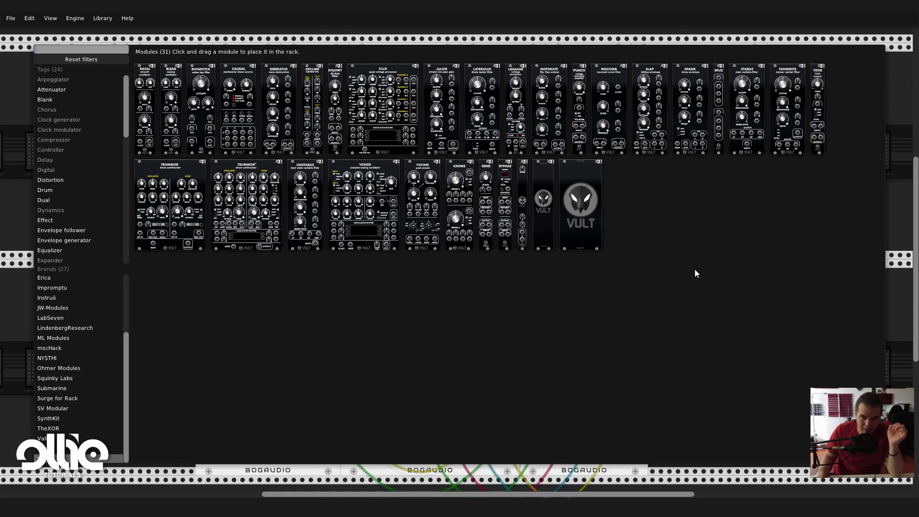
left_click(483, 75)
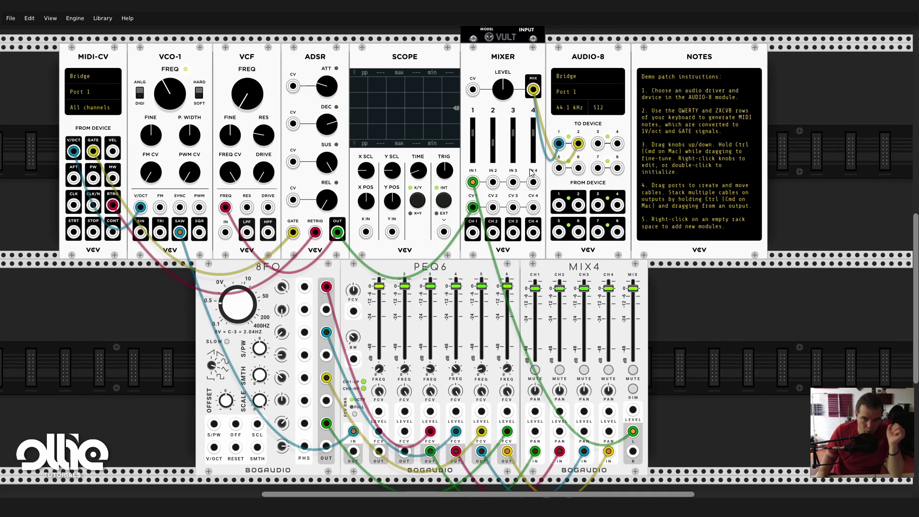
left_click_drag(504, 32, 635, 420)
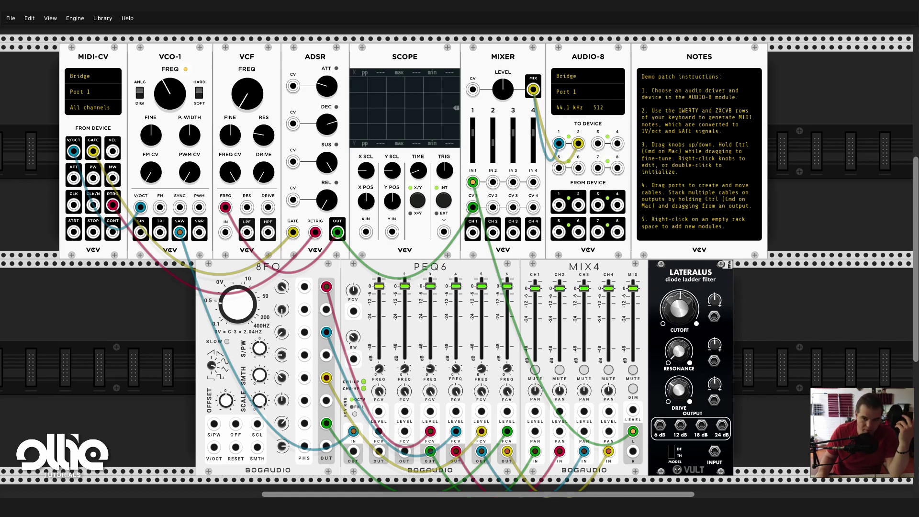
Route the MIX4's L output into the LATERALUS INPUT and its 18 dB output into the MIXER's IN 1, and sweep CUTOFF.
left_click_drag(679, 308, 679, 294)
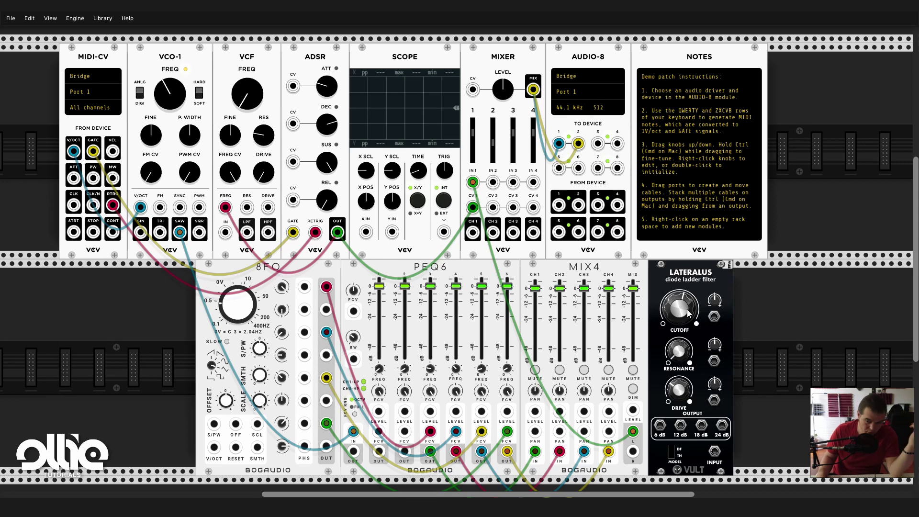
left_click_drag(632, 431, 714, 437)
scroll(743, 439, "up", 1)
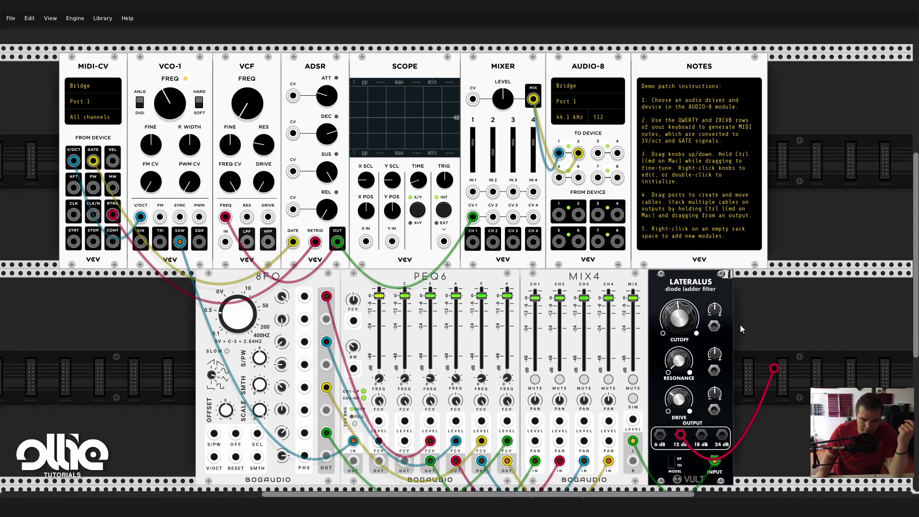
left_click_drag(701, 435, 473, 191)
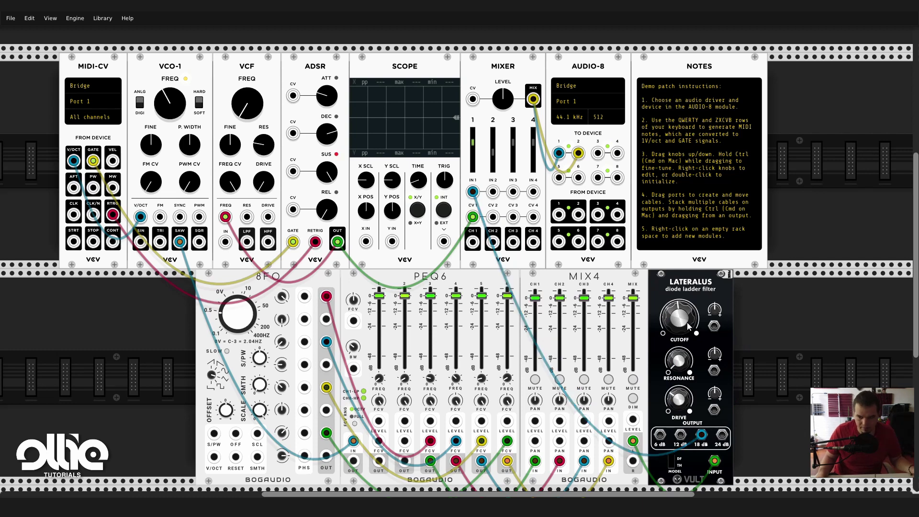
left_click_drag(693, 309, 676, 424)
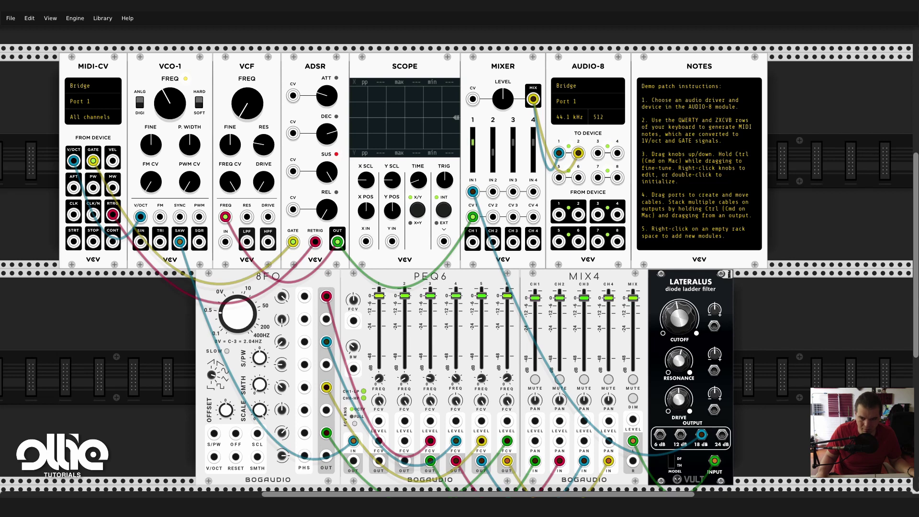
mouse_move(680, 318)
left_mouse_down()
mouse_move(677, 305)
mouse_move(685, 323)
left_mouse_up()
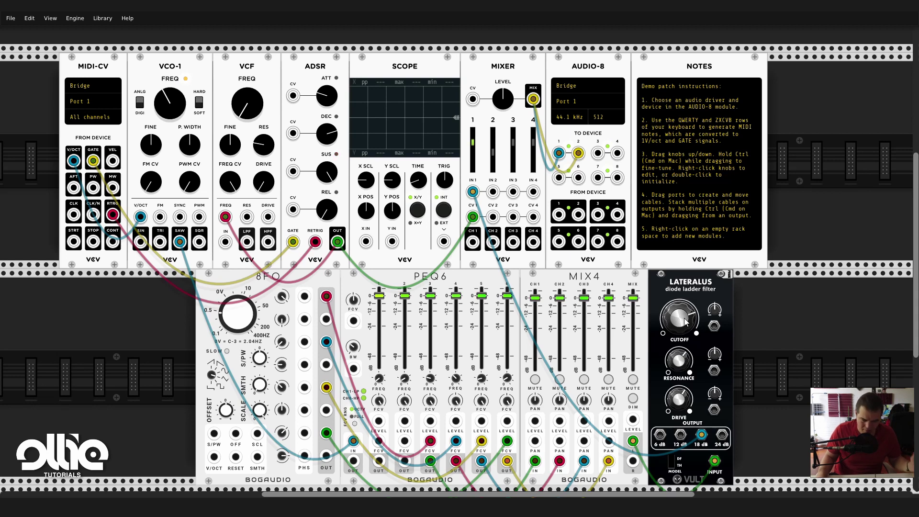
Add a Vult RESCOMB below the MIDI-CV and move the LATERALUS input and output cables to the RESCOMB's R INPUT and R OUTPUT.
right_click(789, 347)
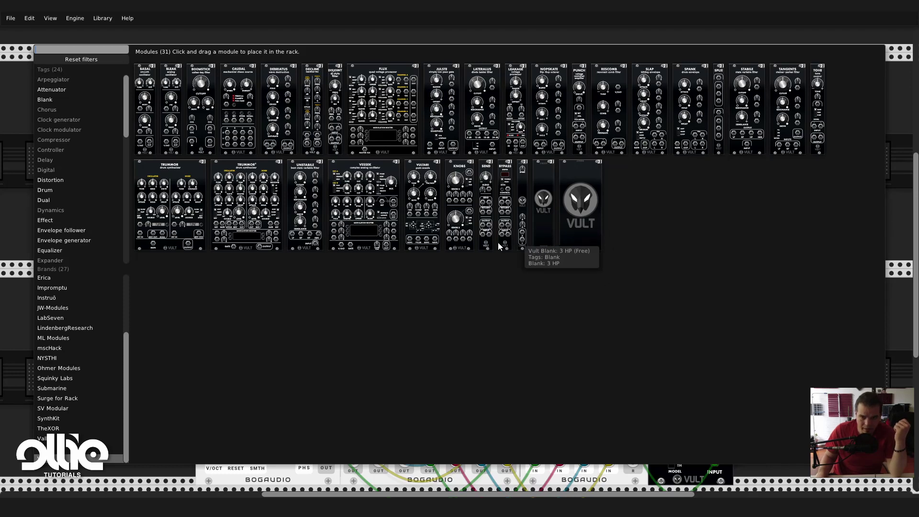
left_click(667, 421)
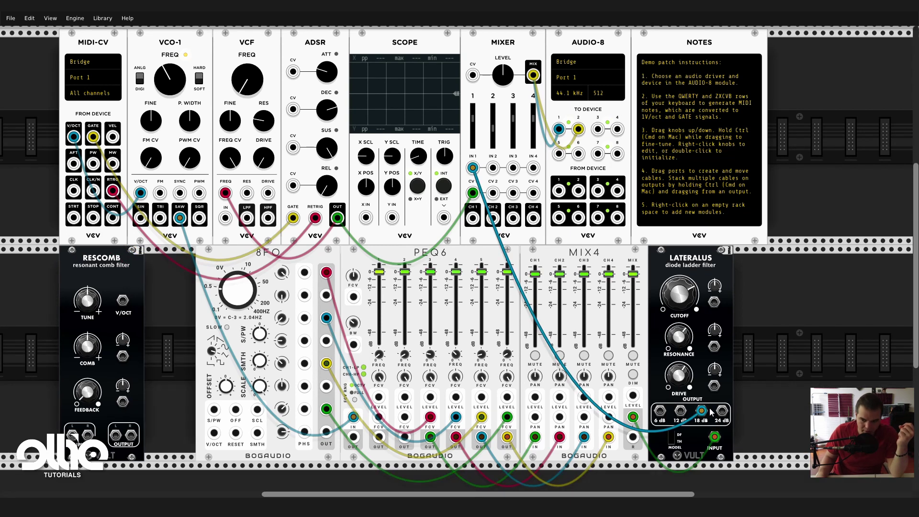
left_click_drag(701, 410, 132, 435)
left_click_drag(713, 437, 152, 434)
Vary the RESCOMB's TUNE and COMB knobs to test the comb filter.
left_click_drag(152, 300, 151, 285)
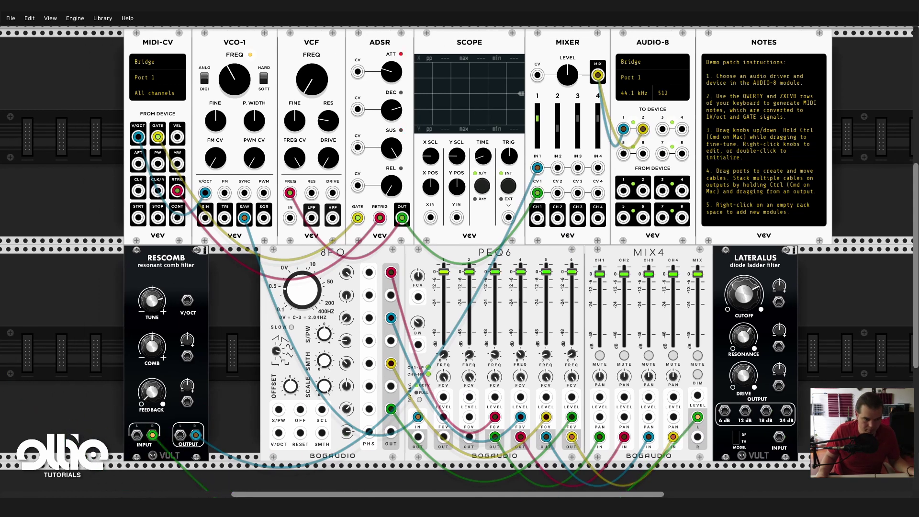
mouse_move(152, 345)
left_mouse_down()
mouse_move(152, 331)
mouse_move(154, 354)
left_mouse_up()
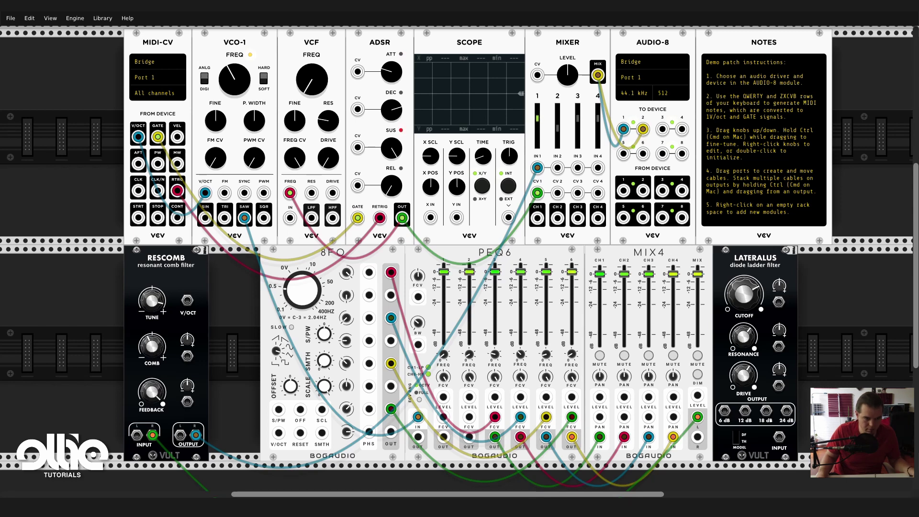
mouse_move(151, 300)
left_mouse_down()
mouse_move(151, 316)
mouse_move(151, 302)
left_mouse_up()
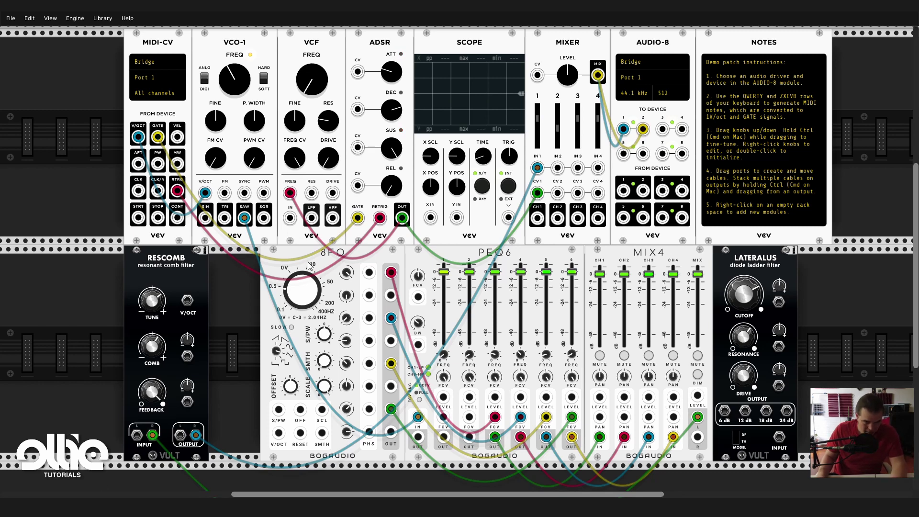
Delete the LATERALUS and place a Vult STABLE state variable filter in its spot beside the MIX4.
right_click(725, 262)
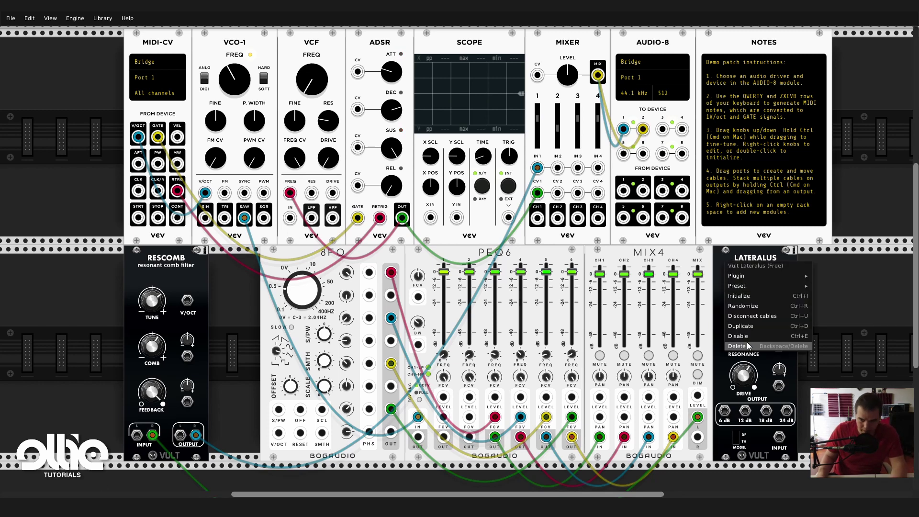
left_click(747, 344)
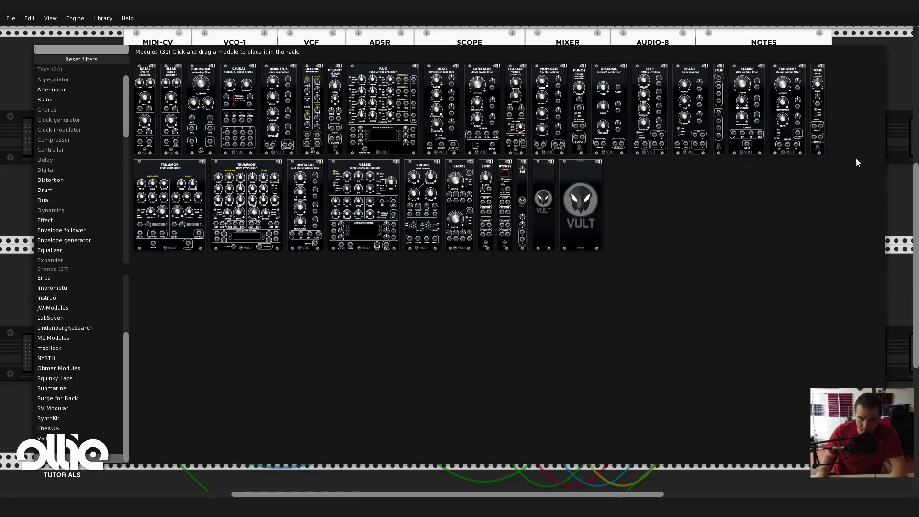
left_click(748, 69)
left_click_drag(877, 53, 757, 268)
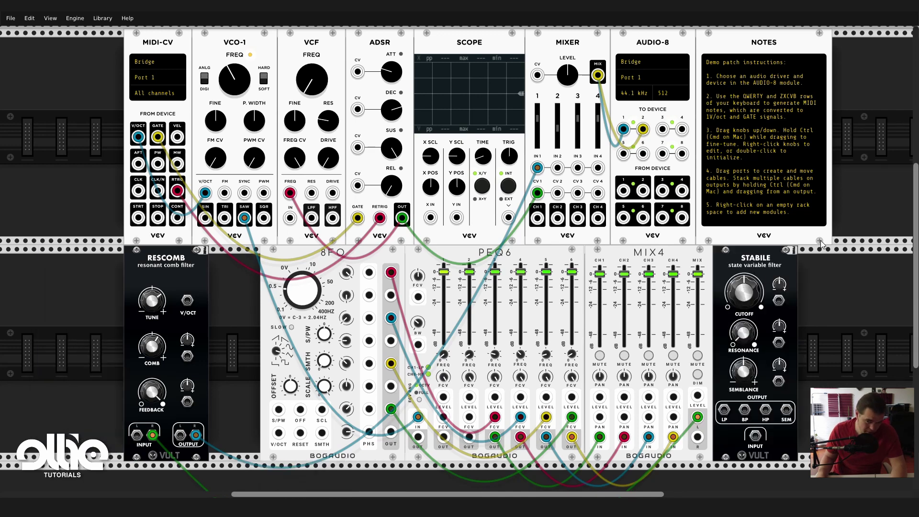
scroll(826, 274, "down", 1)
scroll(821, 266, "up", 1)
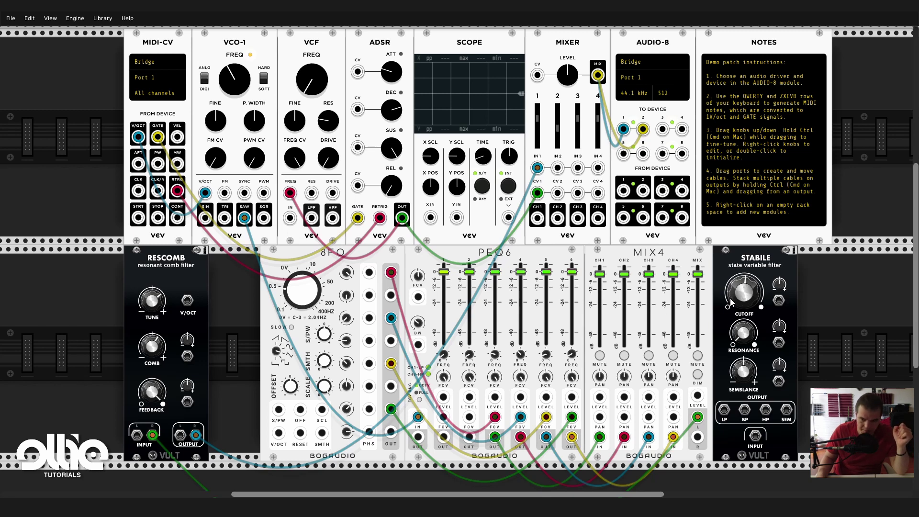
Replace the STABLE with a Vult TANGENTS steiner-parker filter directly to the right of the MIX4.
right_click(754, 262)
left_click(765, 345)
right_click(750, 321)
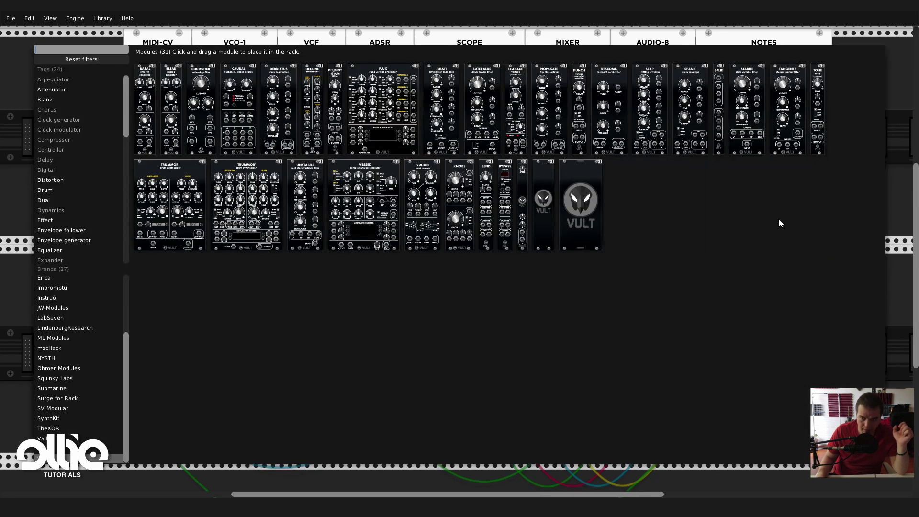
left_click_drag(786, 70, 722, 311)
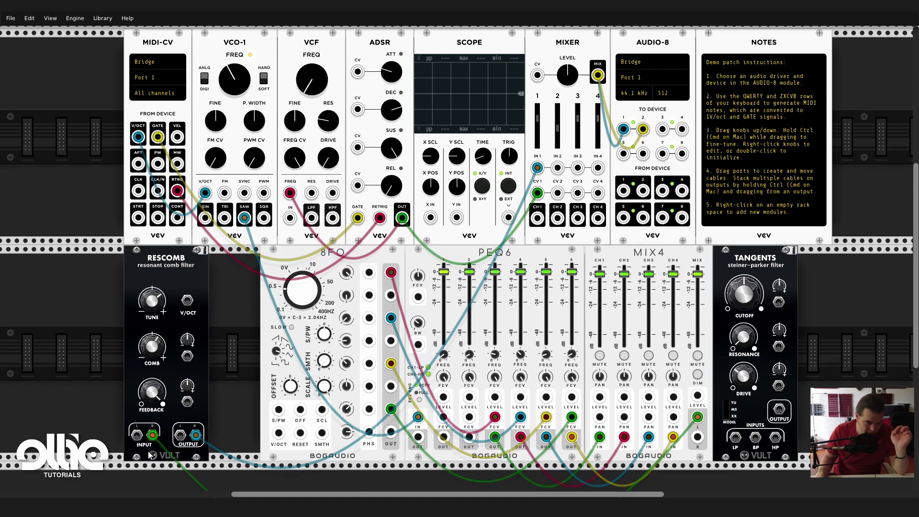
Move the RESCOMB's input cable to the TANGENTS' BP input and its output cable to the TANGENTS' OUTPUT.
left_click_drag(152, 434, 756, 416)
scroll(735, 372, "down", 1)
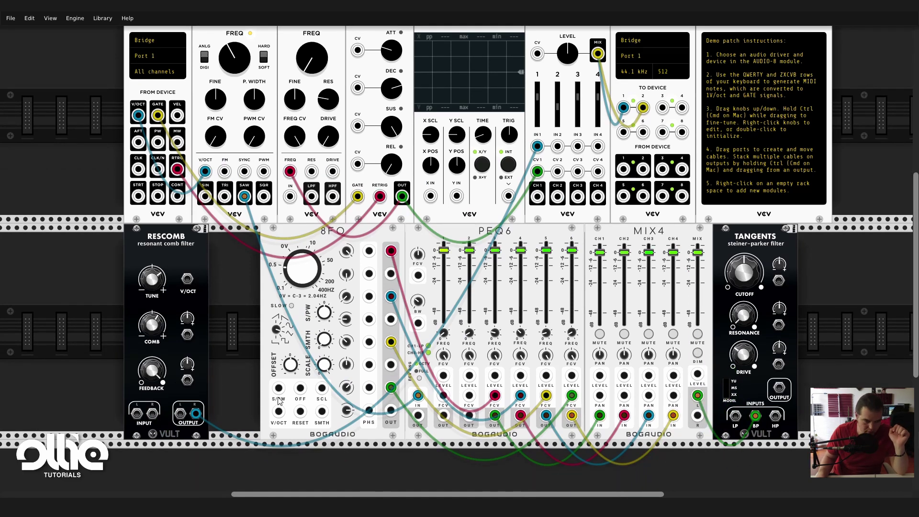
left_click_drag(195, 413, 779, 387)
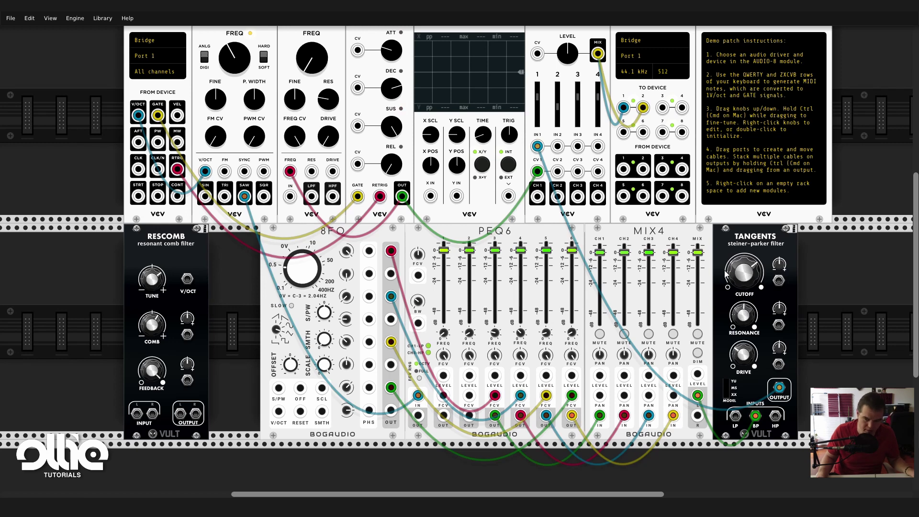
Test the TANGENTS' CUTOFF on the BP input, move the cable to the LP input, and adjust CUTOFF again.
left_click_drag(726, 274, 726, 274)
left_click_drag(755, 416, 735, 416)
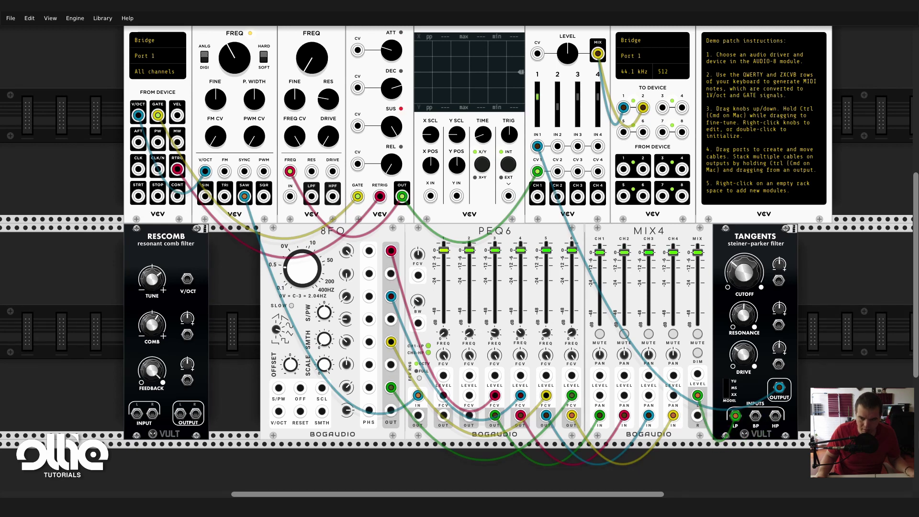
left_click_drag(743, 271, 743, 271)
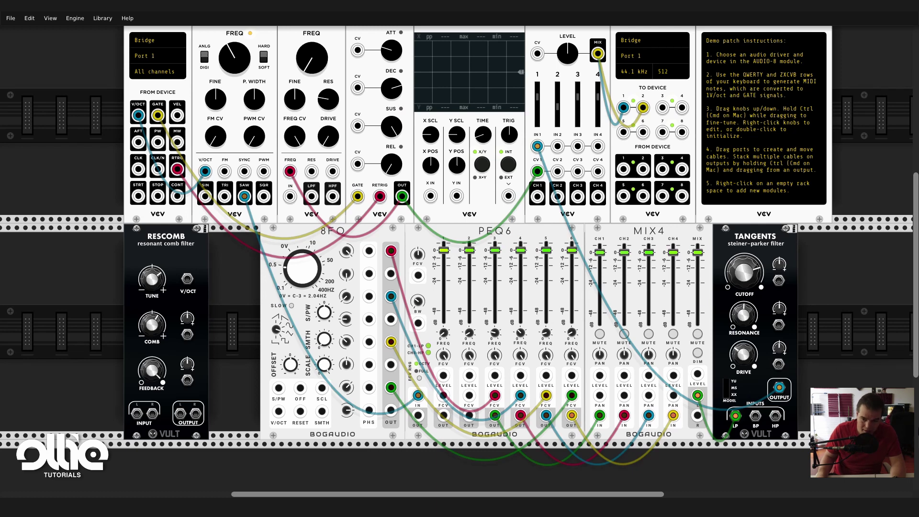
Add a Vult UNSTABLE bent state variable filter directly to the left of the MIDI-CV.
right_click(831, 334)
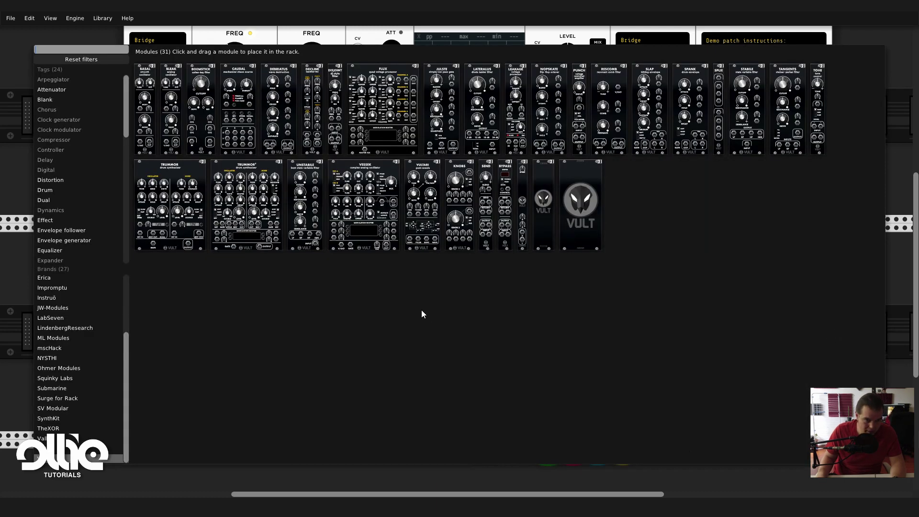
left_click_drag(299, 182, 81, 117)
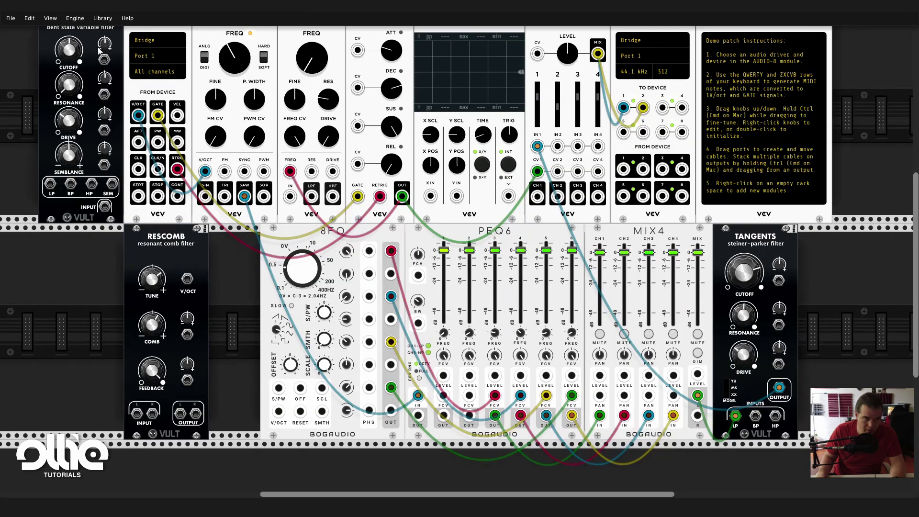
Place the UNSTABLE directly to the right of the TANGENTS and move the TANGENTS' output and LP input cables to it.
left_click_drag(99, 49, 858, 265)
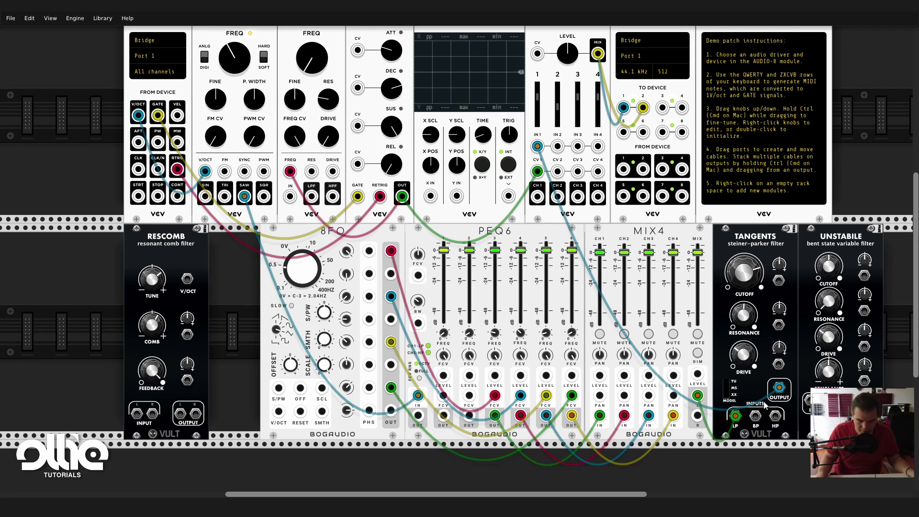
left_click_drag(778, 388, 861, 414)
left_click_drag(735, 415, 842, 415)
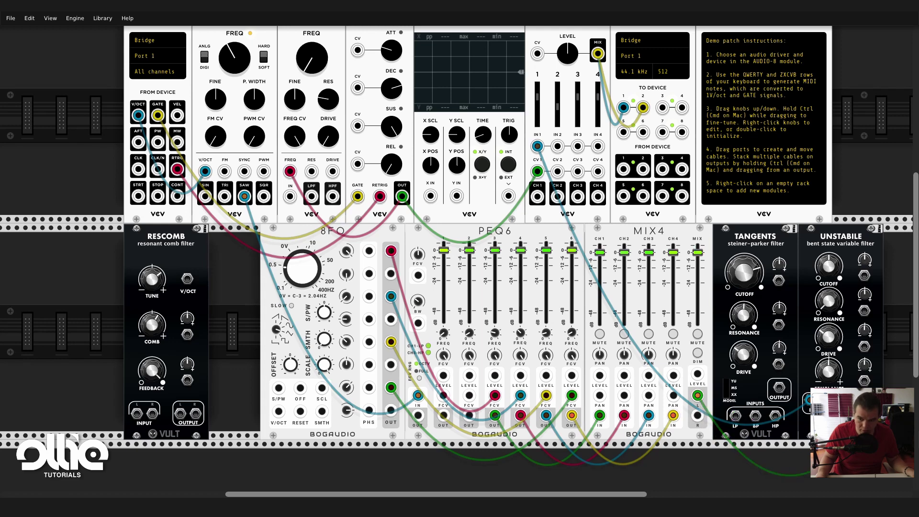
Test the UNSTABLE's sound by adjusting its RESONANCE, DRIVE and CUTOFF knobs.
left_click_drag(828, 300, 829, 284)
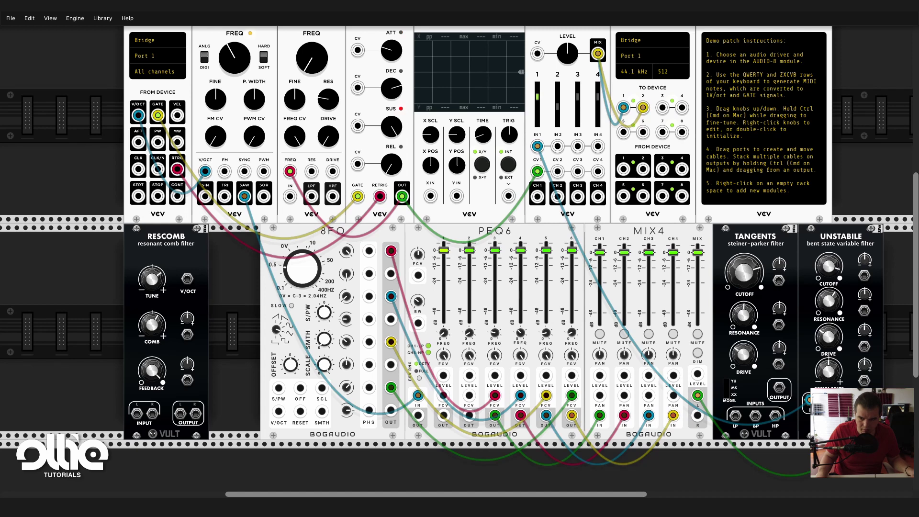
left_click_drag(829, 336, 829, 331)
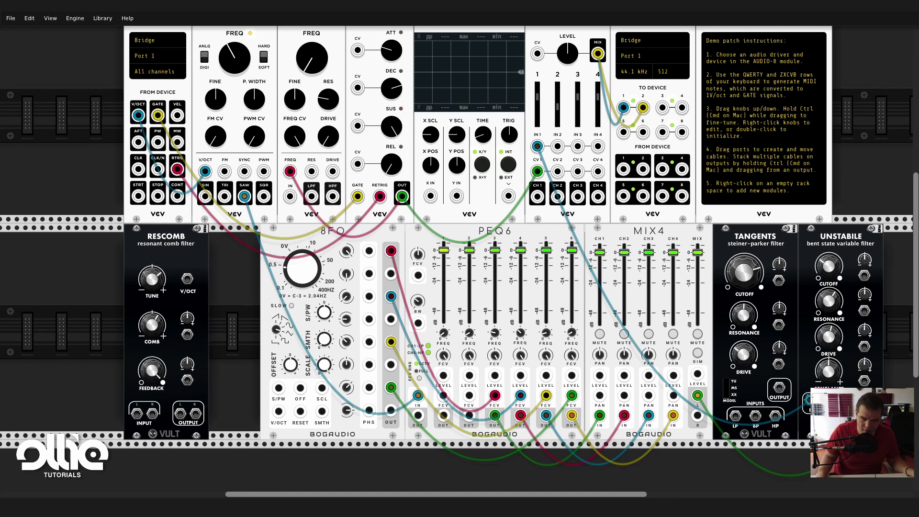
left_click_drag(829, 266, 828, 262)
left_click_drag(822, 305, 822, 303)
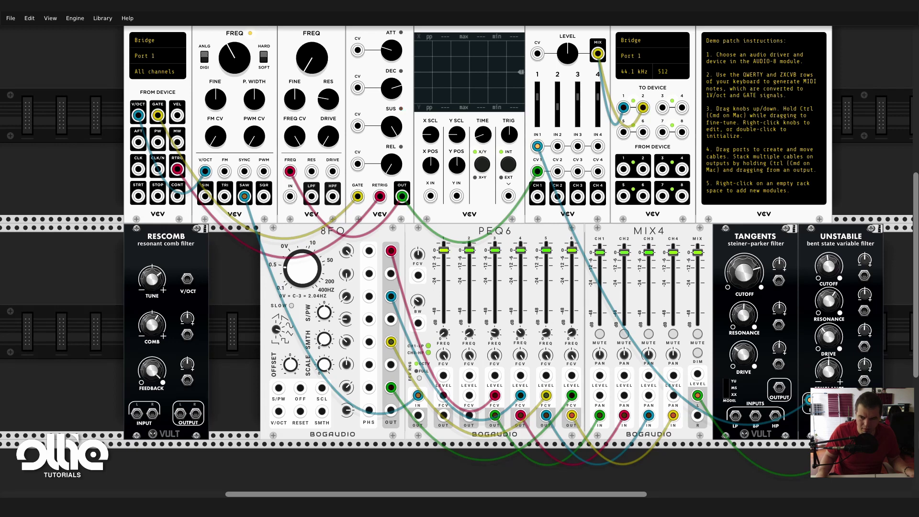
left_click_drag(828, 265, 828, 264)
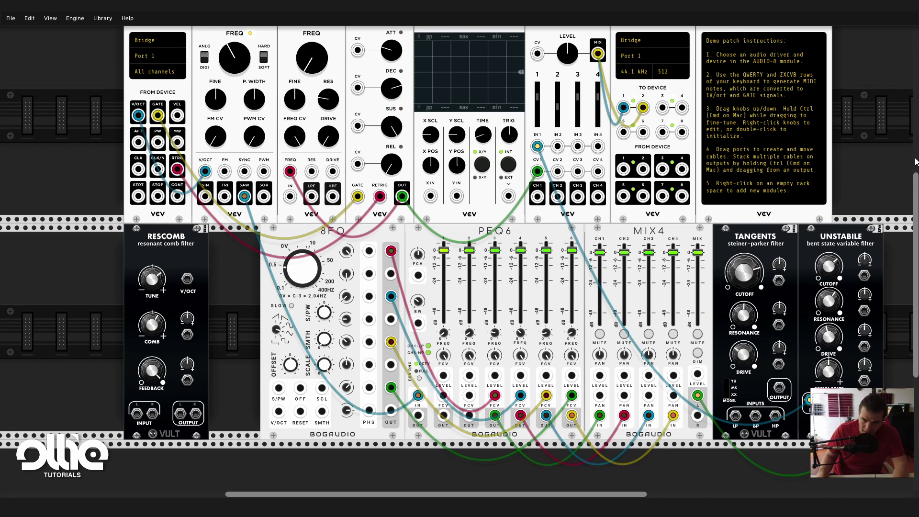
Delete the Vult UNSTABLE, TANGENTS and RESCOMB modules from the rack.
right_click(818, 245)
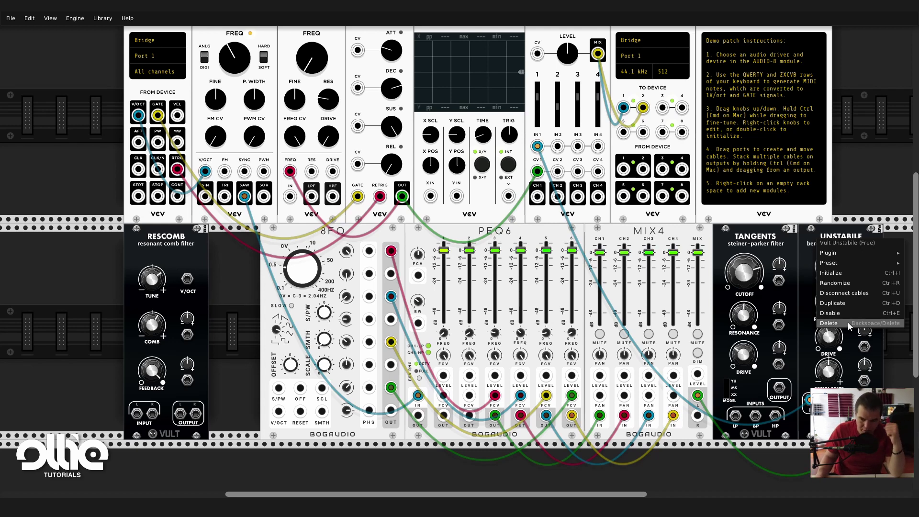
left_click(848, 322)
key("Delete")
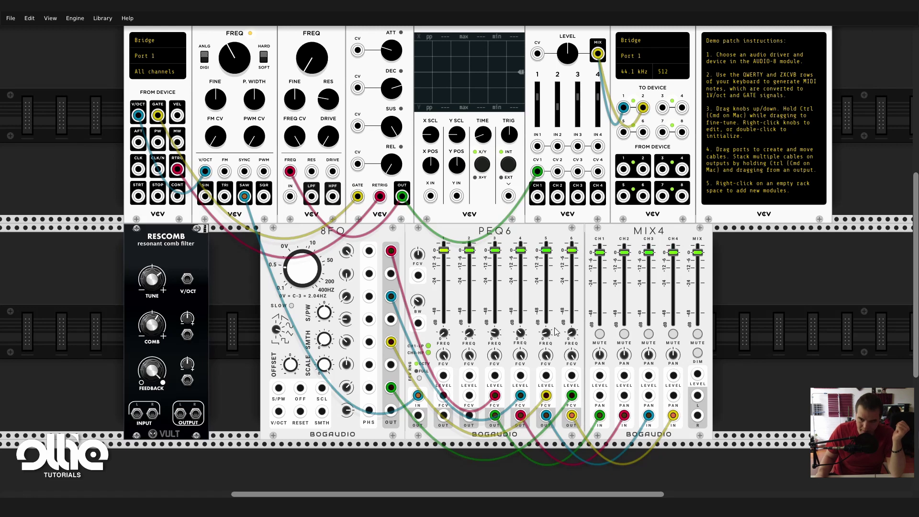
scroll(772, 321, "up", 1)
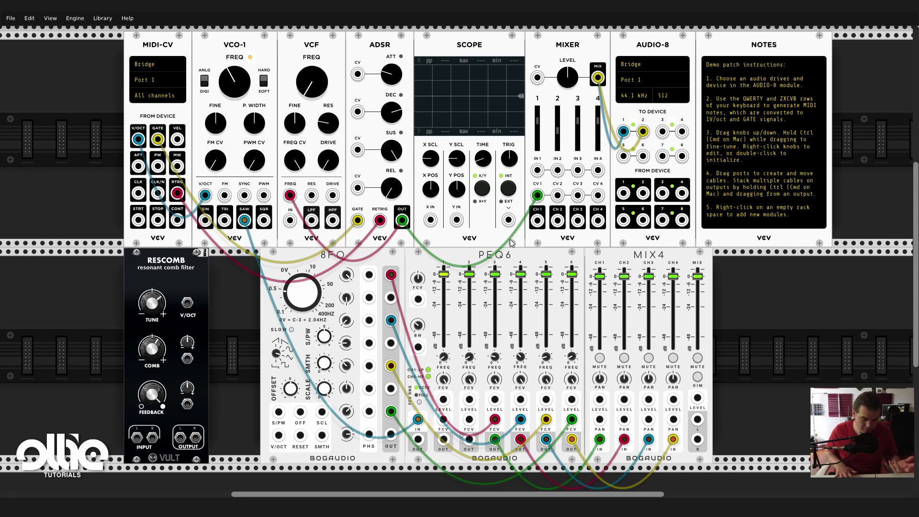
right_click(188, 269)
left_click(210, 355)
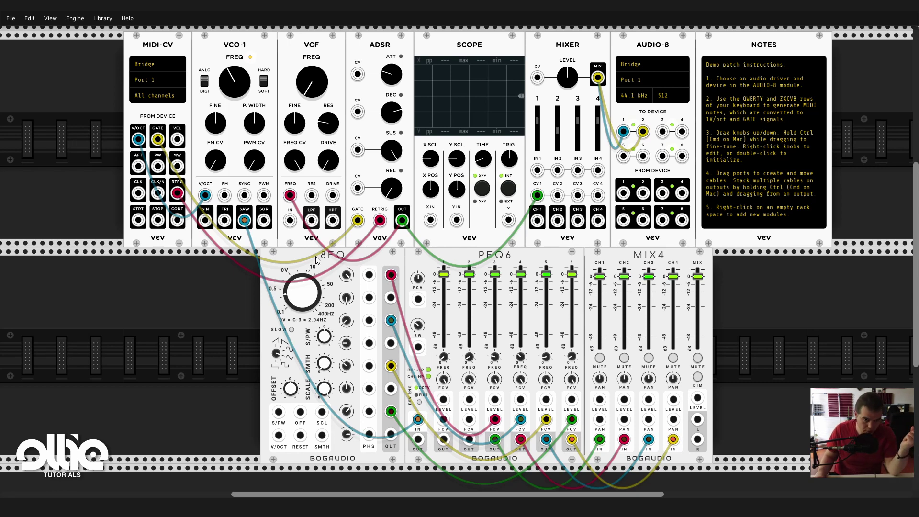
Shift the Bogaudio modules to start under the MIDI-CV and add an Alright Devices T-Wrex directly to the right of the MIX4.
left_click_drag(314, 259, 186, 262)
right_click(787, 347)
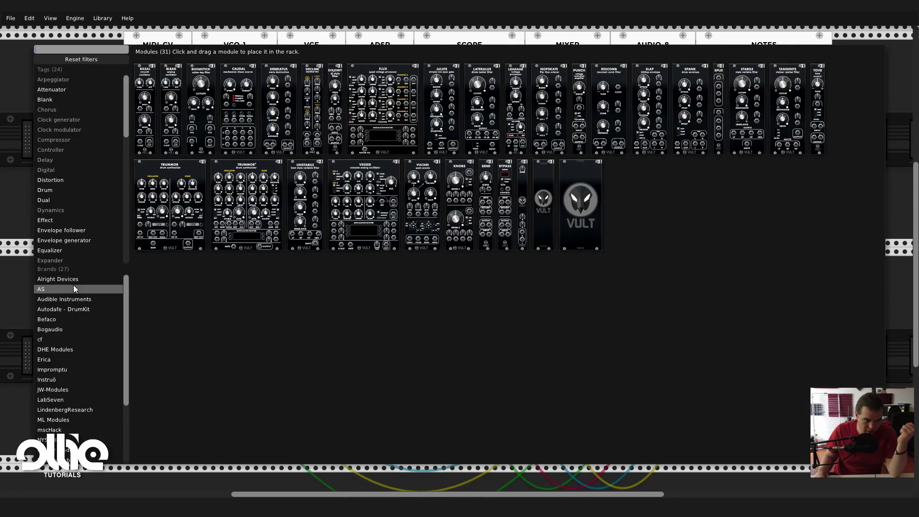
left_click(76, 279)
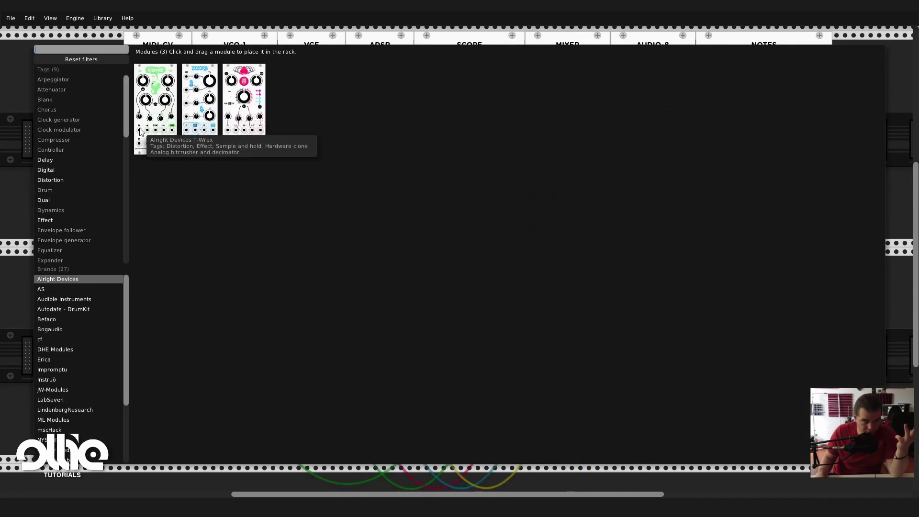
left_click(162, 72)
left_click_drag(99, 50, 584, 242)
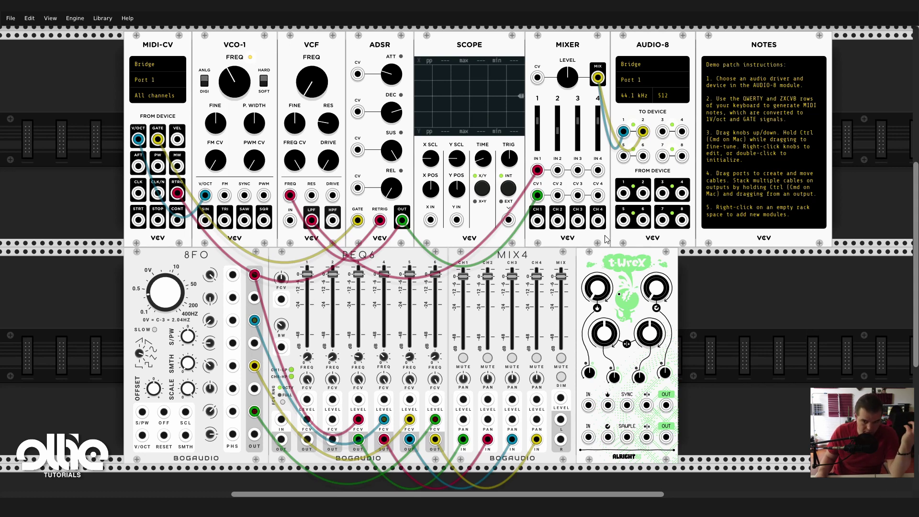
Replace the T-Wrex with an Alright Devices ZZZORB directly to the right of the MIX4.
right_click(623, 261)
left_click(636, 349)
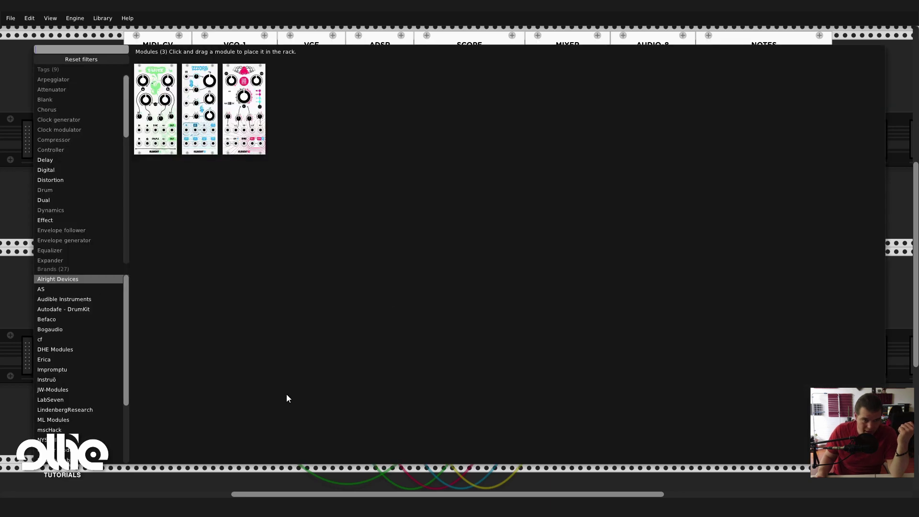
left_click_drag(205, 98, 642, 287)
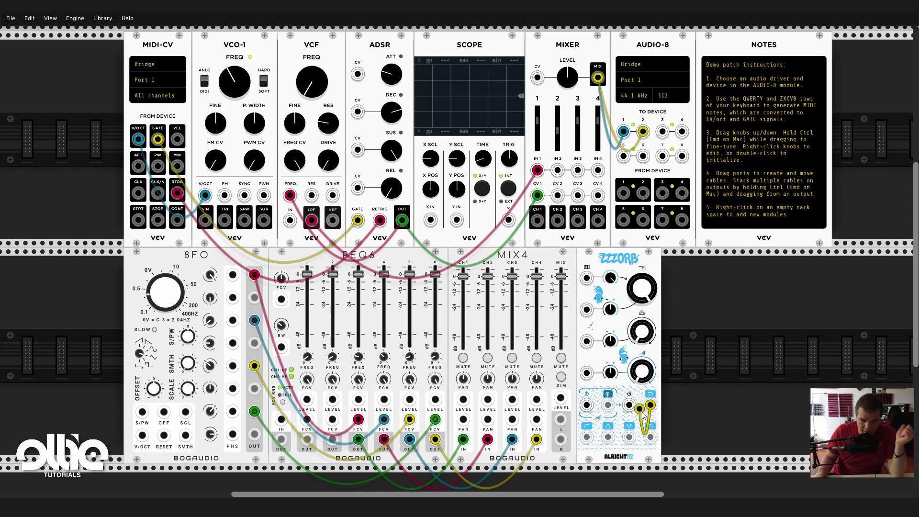
Patch the VCO-1 SAW output into the ZZZORB's input and the ZZZORB's output into the MIXER's IN 1.
left_click_drag(648, 443, 586, 421)
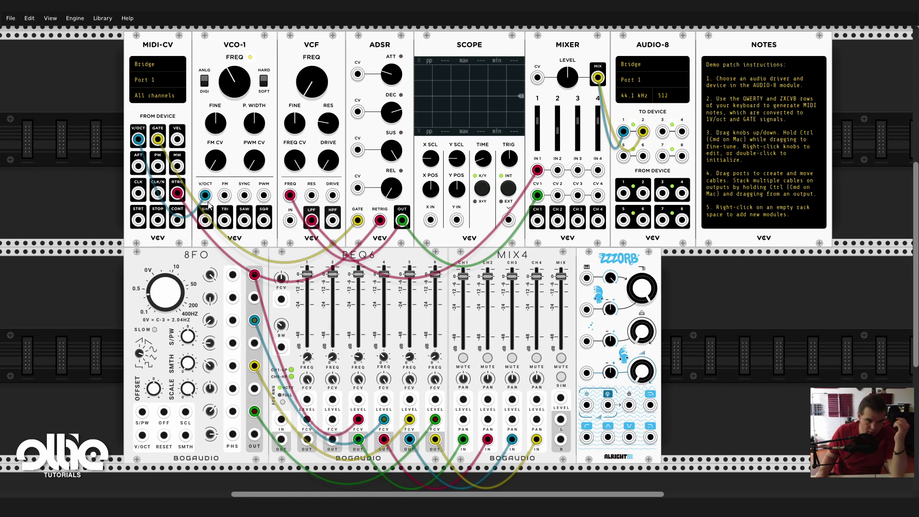
left_click_drag(223, 194, 609, 407)
left_click_drag(244, 221, 537, 170)
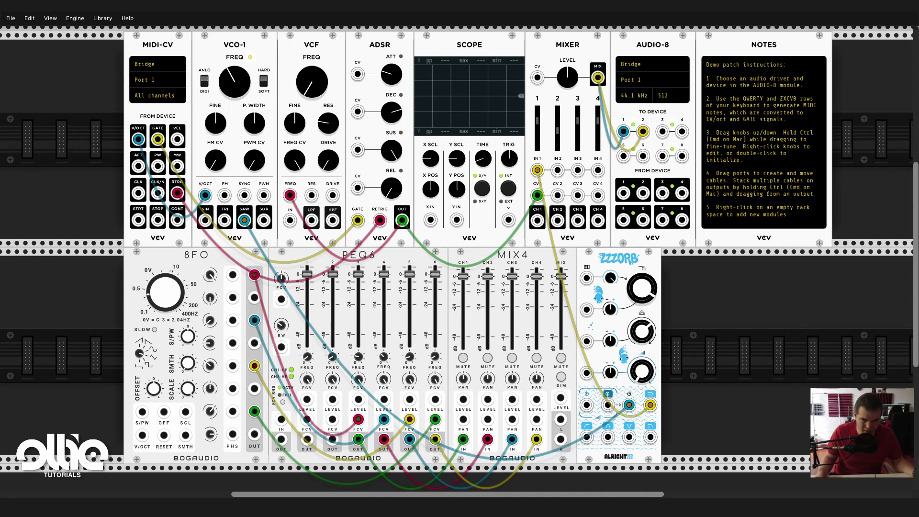
Add an Alright Devices Chronoblob2 dual delay directly to the right of the ZZZORB.
right_click(655, 375)
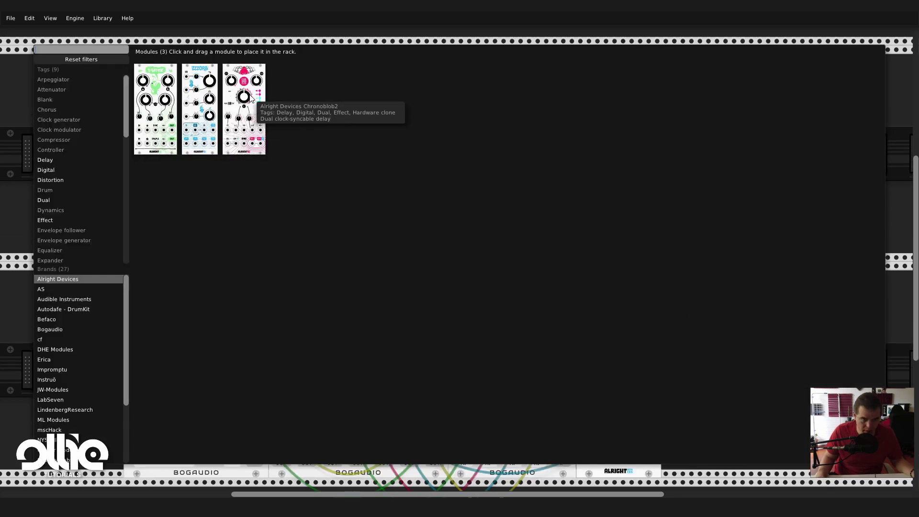
left_click_drag(251, 98, 655, 344)
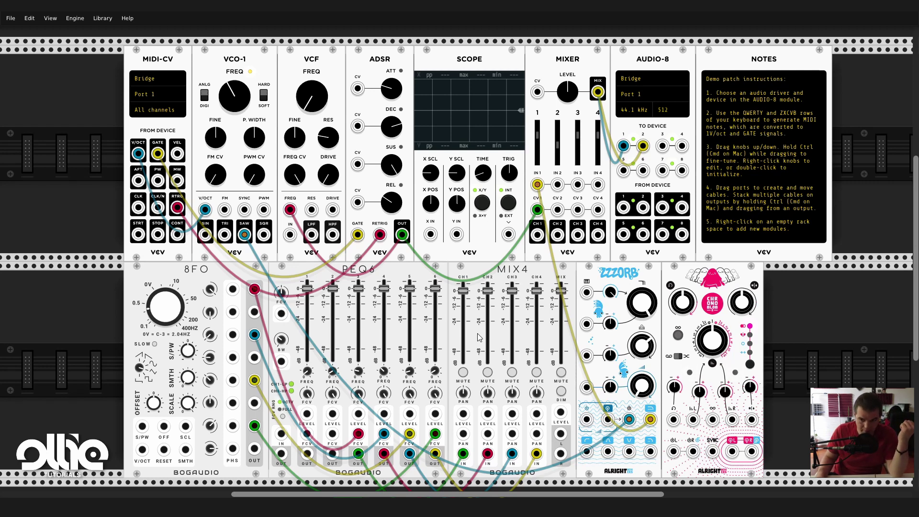
Replace the Chronoblob2 with an Erica Black Wavetable VCO directly to the right of the ZZZORB.
right_click(93, 317)
scroll(92, 317, "down", 3)
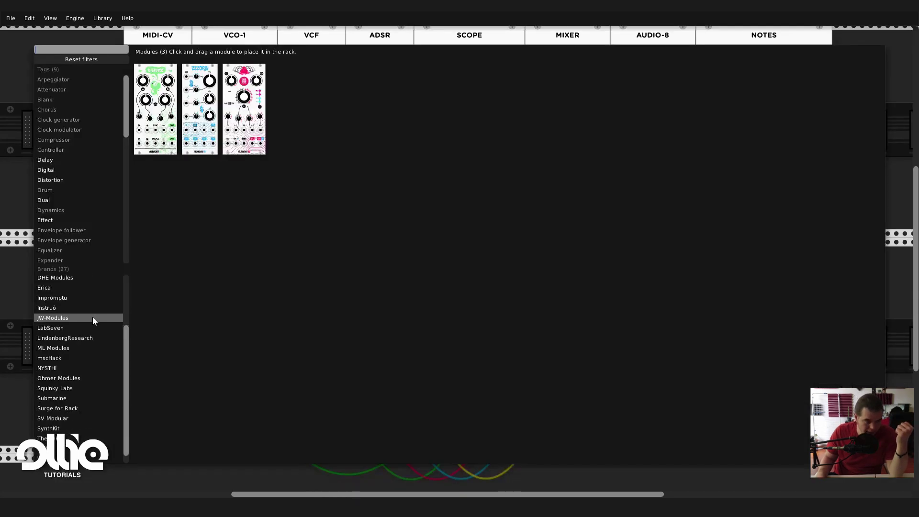
scroll(93, 317, "up", 3)
left_click(75, 356)
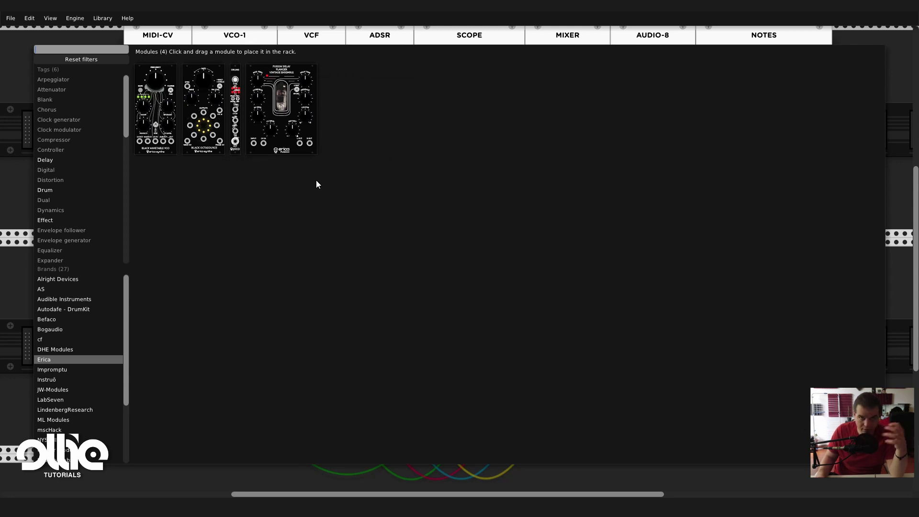
left_click(160, 153)
left_click_drag(74, 232, 714, 445)
scroll(714, 445, "up", 1)
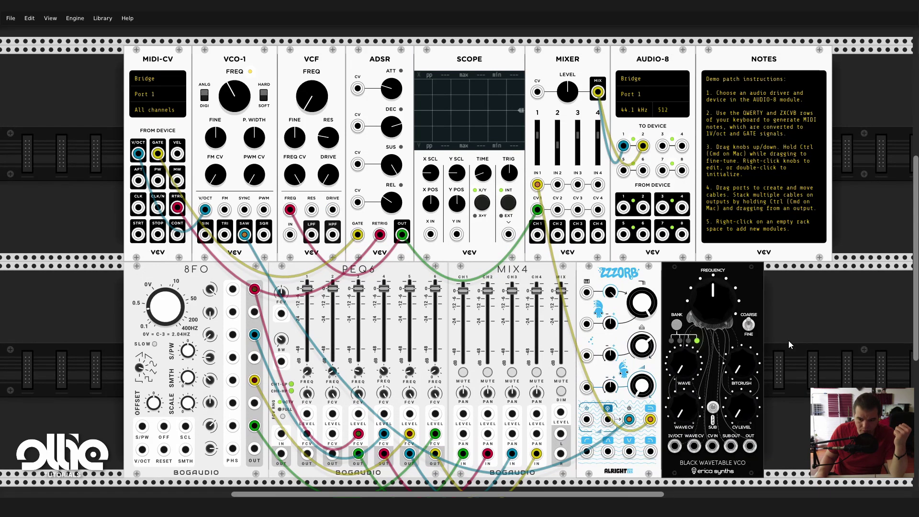
Check the Black Wavetable VCO's options and cycle through its BANK settings.
right_click(753, 461)
left_click(745, 464)
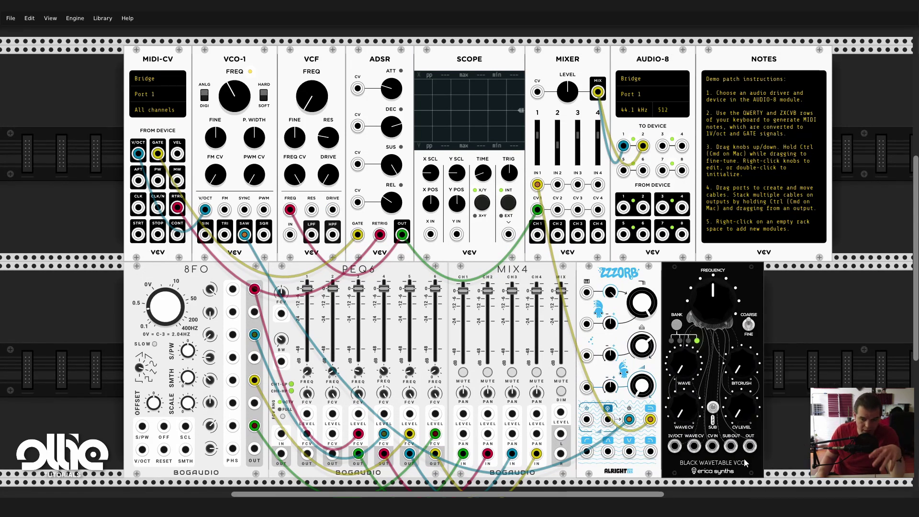
left_click(676, 325)
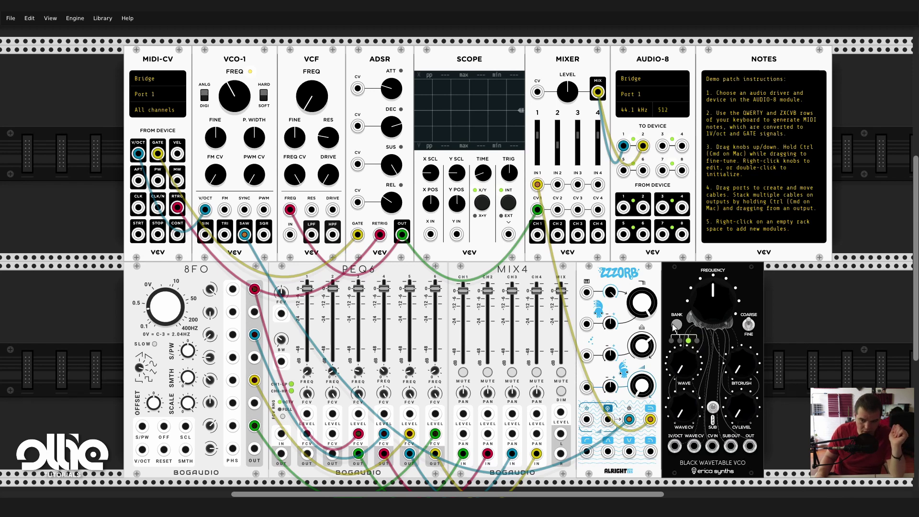
left_click(676, 325)
left_click(676, 325)
left_click(676, 325)
left_click(676, 325)
left_click(676, 324)
left_click(676, 324)
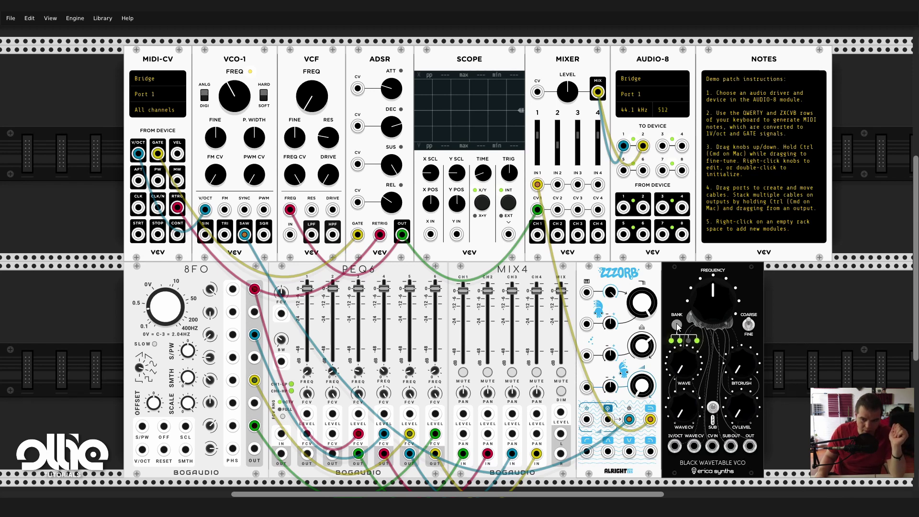
left_click(676, 325)
left_click(676, 325)
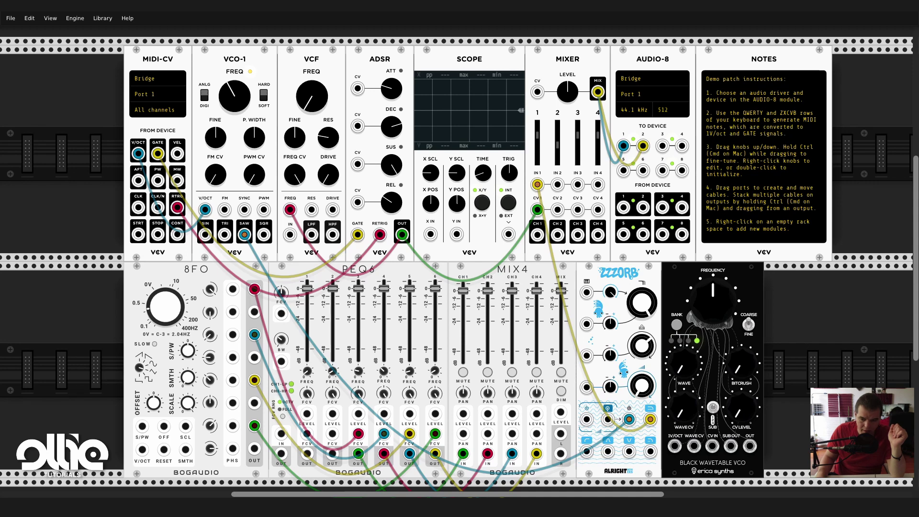
scroll(821, 295, "down", 1)
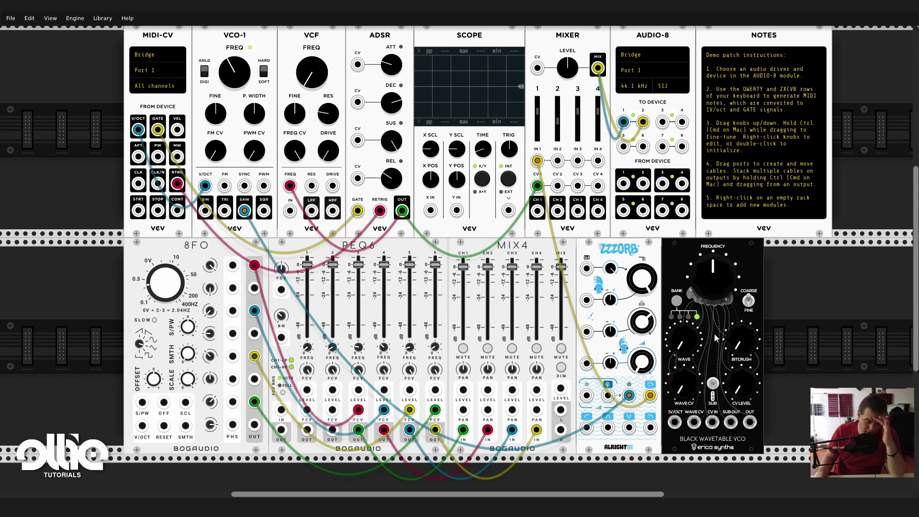
scroll(716, 338, "up", 1)
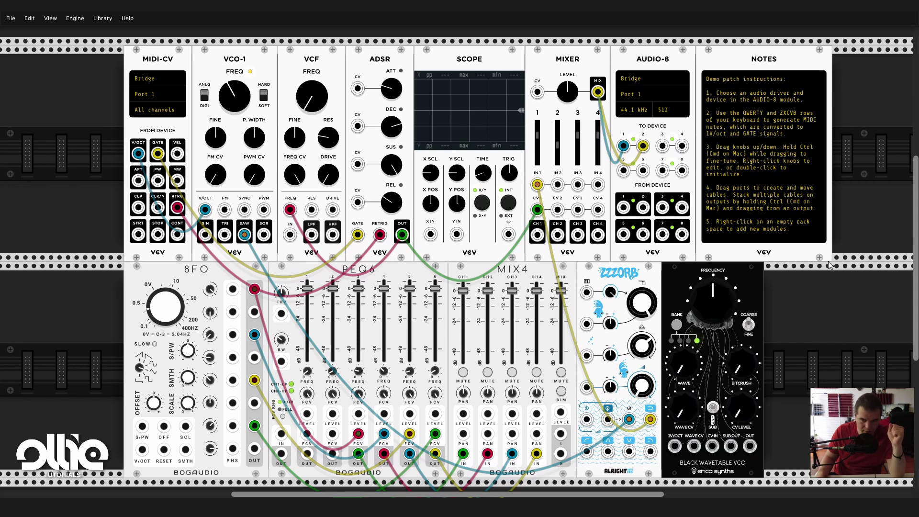
Add an Erica Black Octasource directly to the right of the Black Wavetable VCO.
scroll(831, 335, "down", 1)
scroll(832, 335, "right", 1)
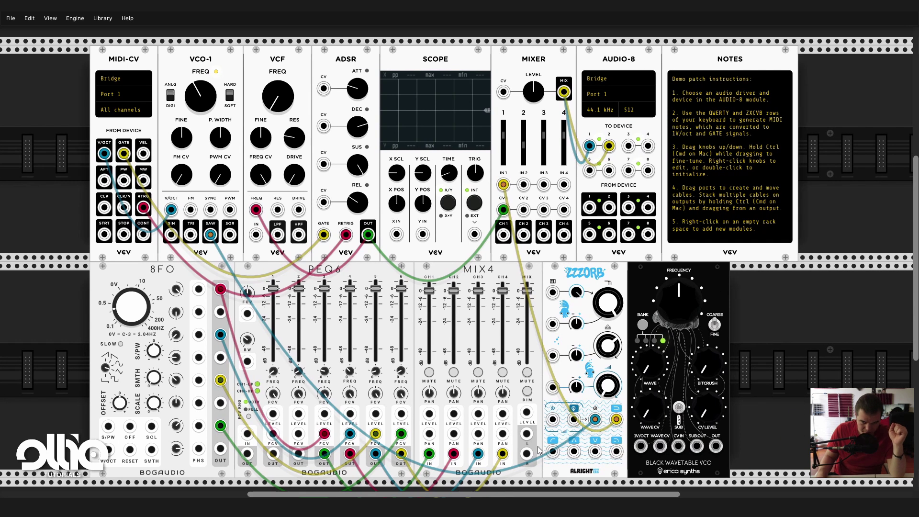
right_click(832, 335)
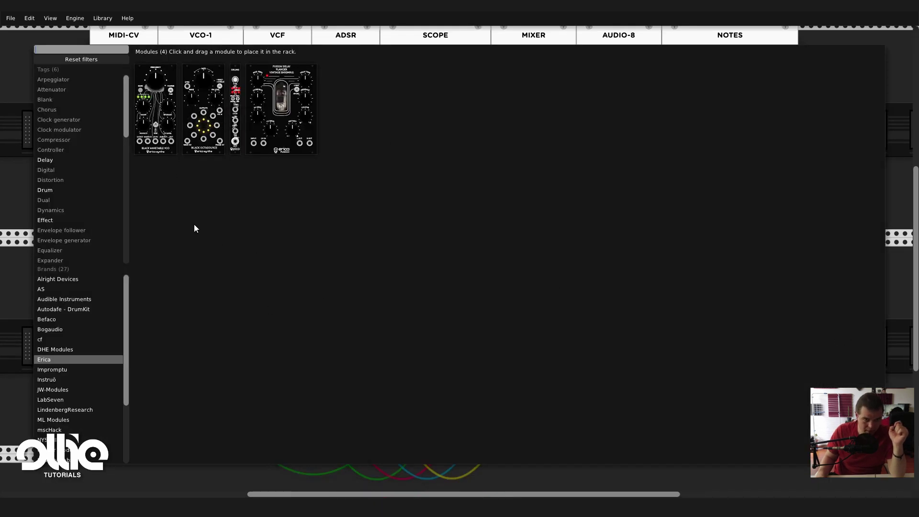
left_click(203, 109)
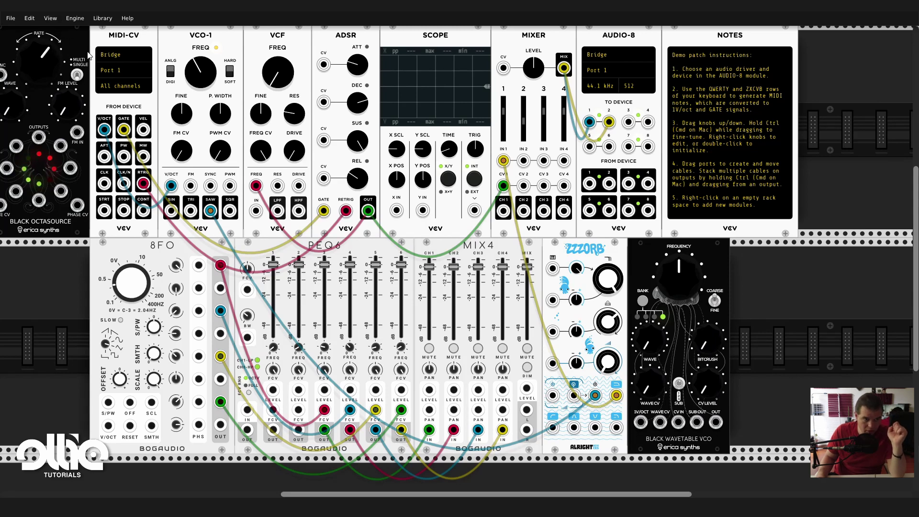
left_click_drag(77, 110, 694, 252)
Delete the Black Wavetable VCO and move the Black Octasource directly beside the ZZZORB.
right_click(693, 252)
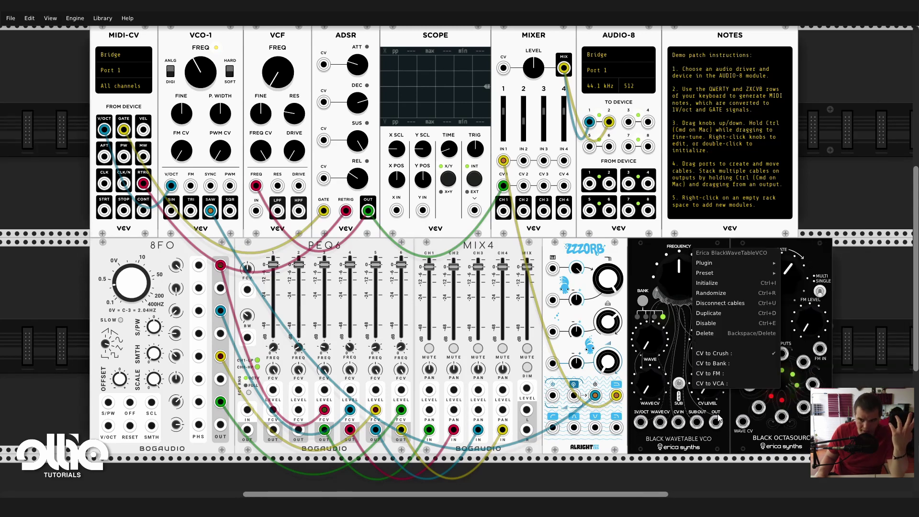
left_click(737, 330)
left_click_drag(746, 268, 618, 264)
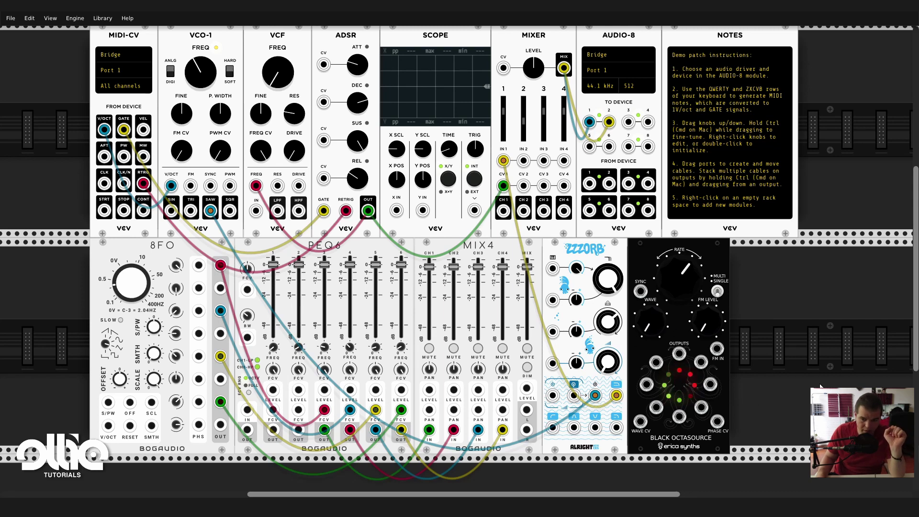
Lower the Black Octasource's RATE and patch its first two outputs into the SCOPE's X IN and Y IN.
mouse_move(679, 271)
left_mouse_down()
mouse_move(703, 353)
mouse_move(416, 192)
mouse_move(396, 210)
left_mouse_up()
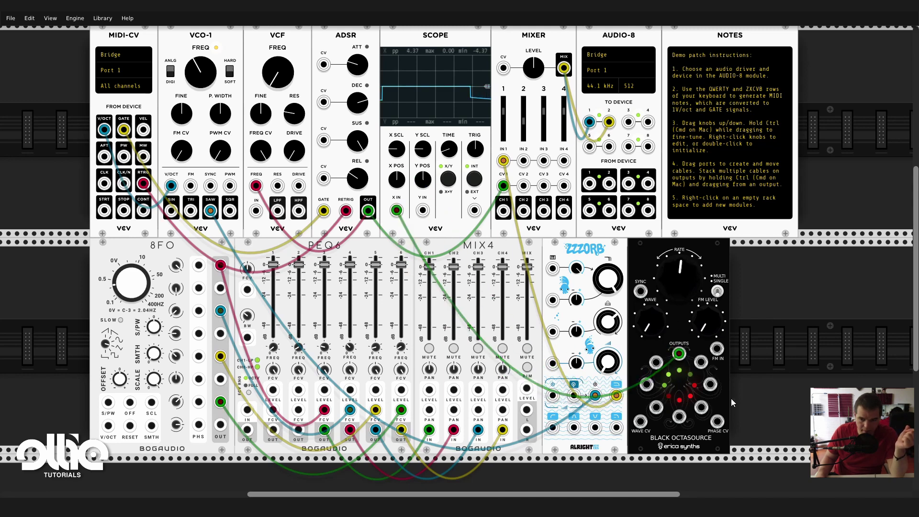
mouse_move(701, 362)
left_mouse_down()
mouse_move(526, 296)
mouse_move(423, 210)
left_mouse_up()
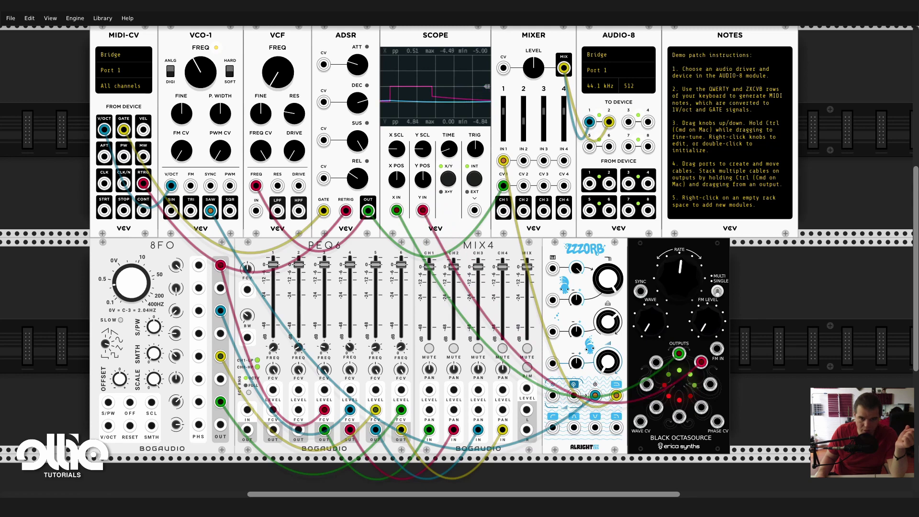
Raise the Black Octasource's RATE and move the SCOPE's Y IN cable to the Octasource's third output.
left_click_drag(679, 271, 680, 261)
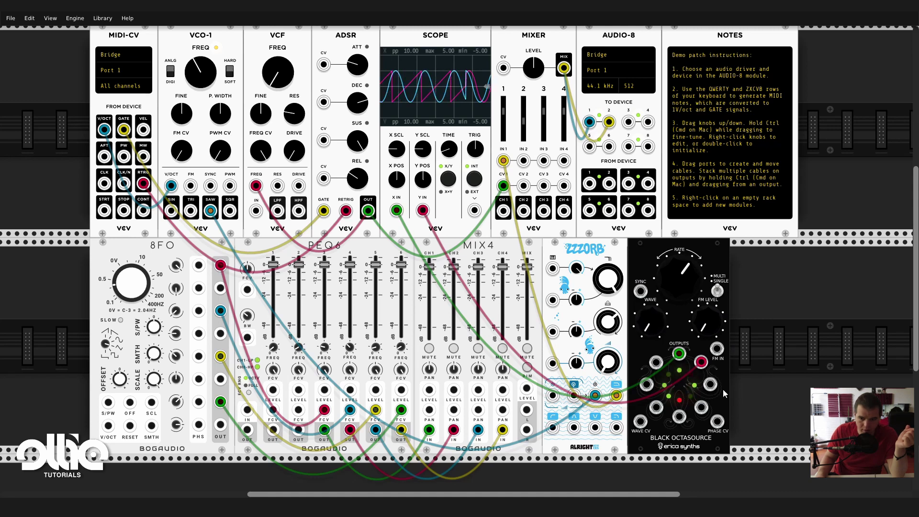
left_click_drag(700, 362, 711, 385)
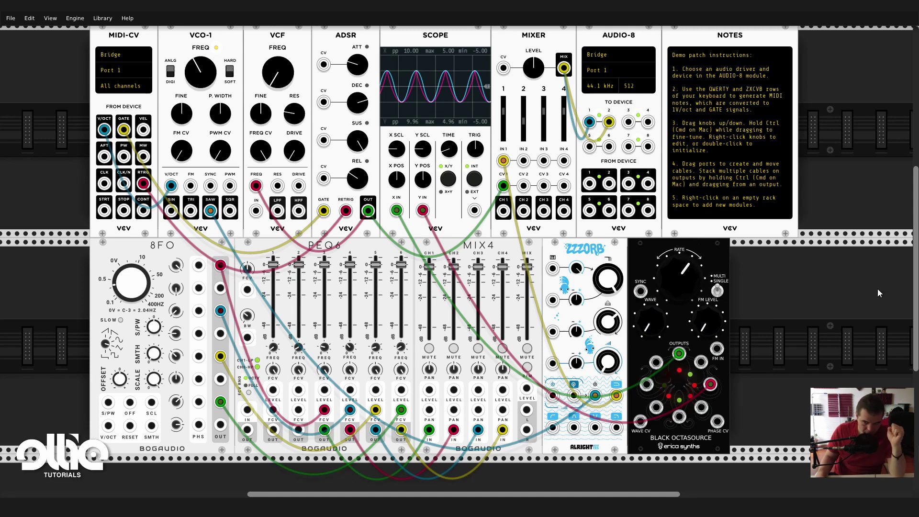
Delete the Black Octasource and add an Instruō Cš-L directly to the right of the ZZZORB.
right_click(651, 262)
left_click(679, 280)
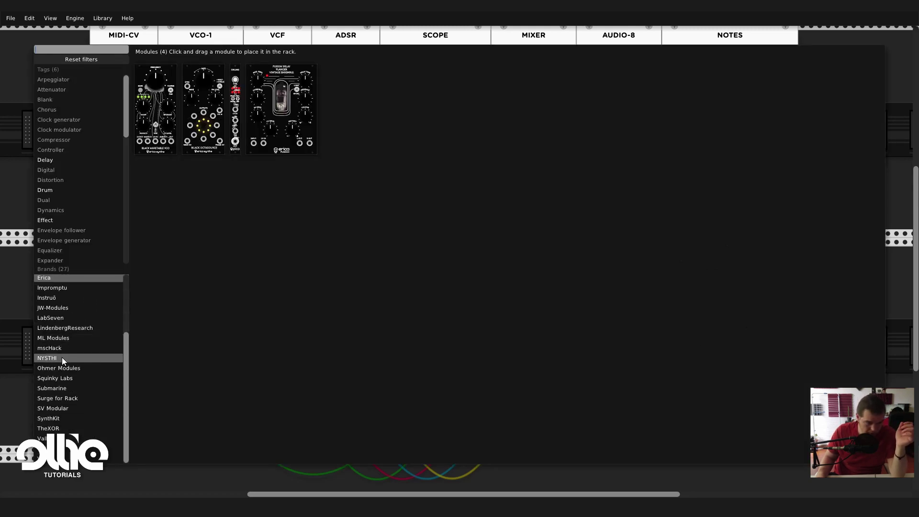
left_click(71, 298)
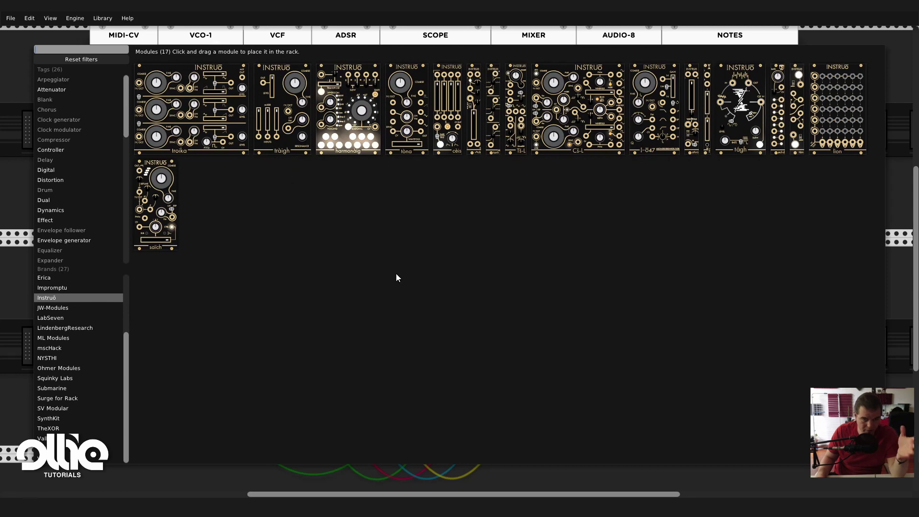
left_click_drag(542, 82, 651, 282)
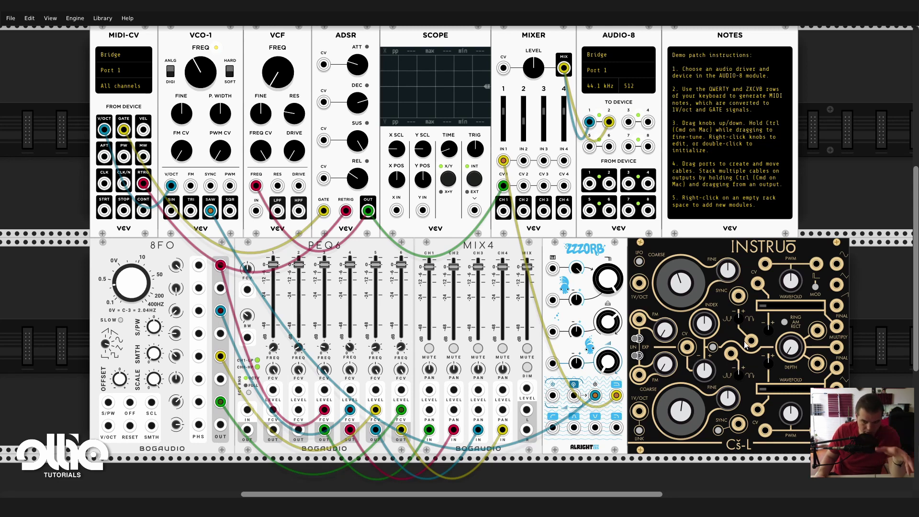
Delete the Instruō Cš-L and add a Valley Plateau in its place beside the ZZZORB.
right_click(722, 390)
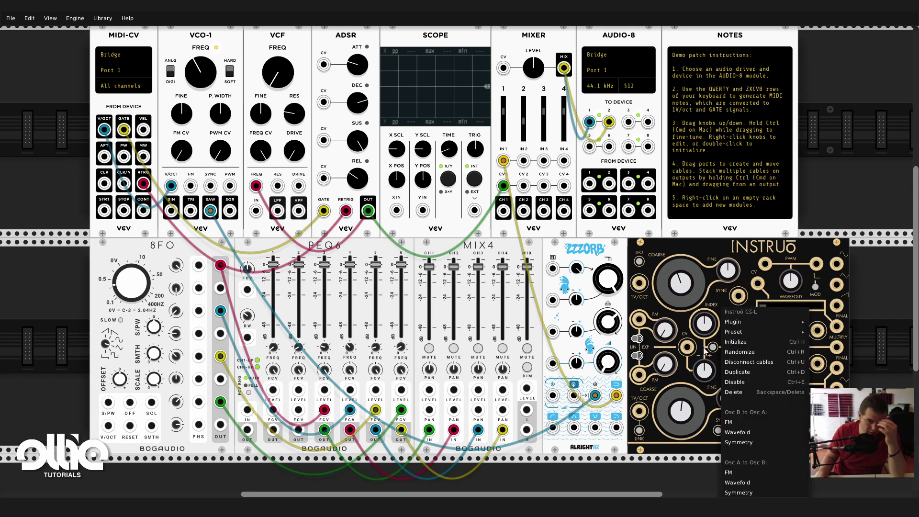
left_click(716, 270)
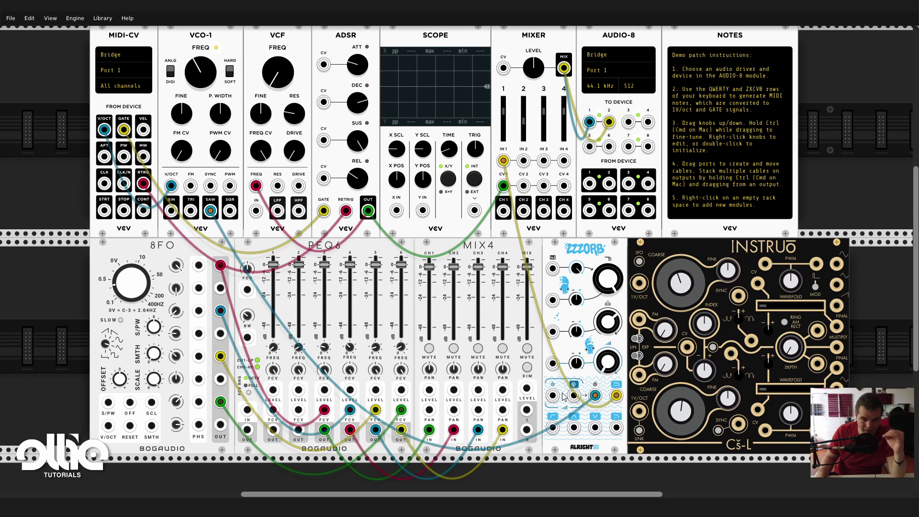
right_click(843, 200)
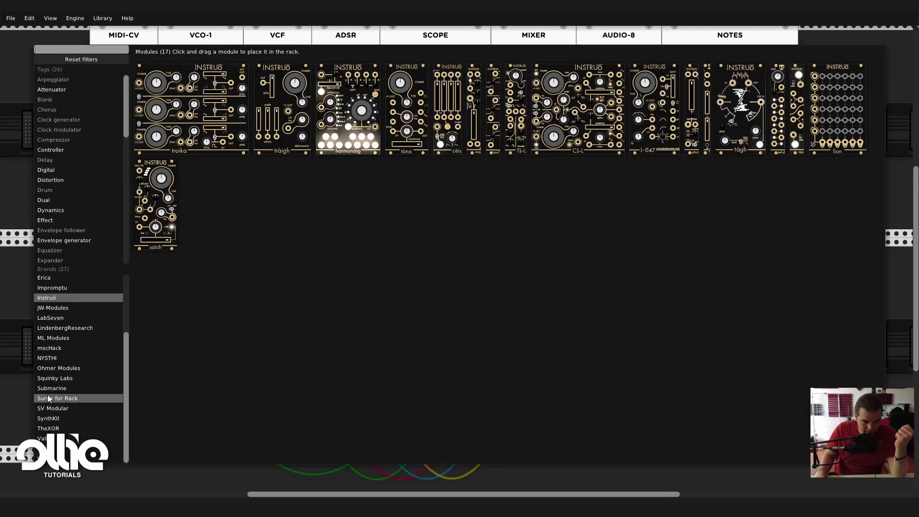
left_click(96, 438)
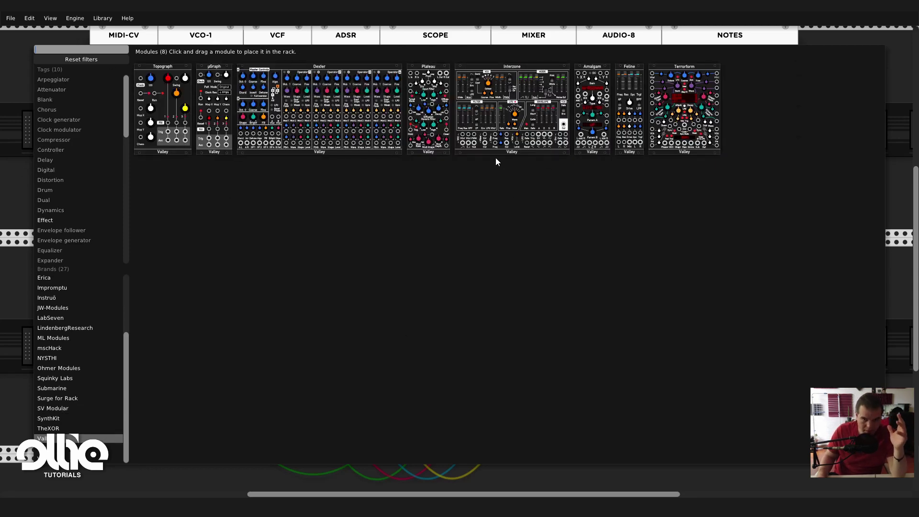
left_click_drag(436, 99, 679, 483)
scroll(684, 296, "down", 3)
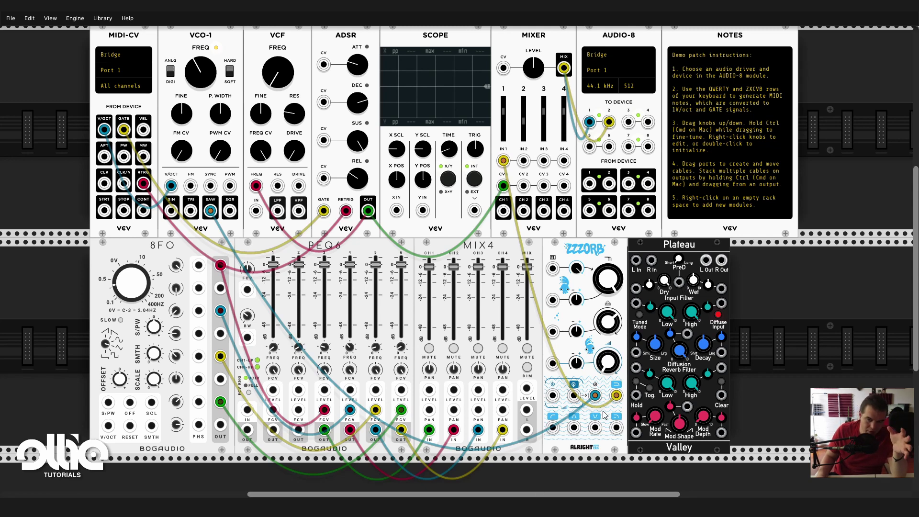
Reroute the ZZZORB's output from the MIXER into the Plateau's L In, and patch its L Out into the MIXER's IN 1.
left_click_drag(616, 395, 636, 261)
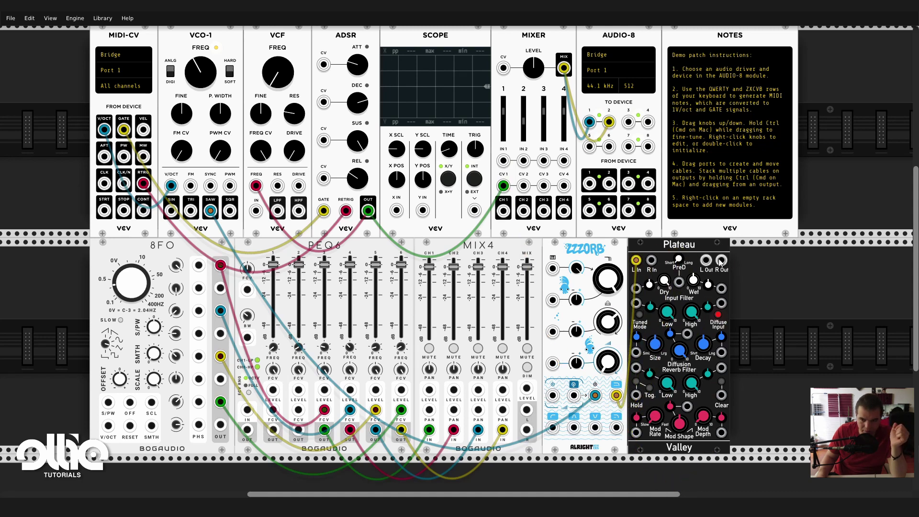
left_click_drag(706, 260, 503, 160)
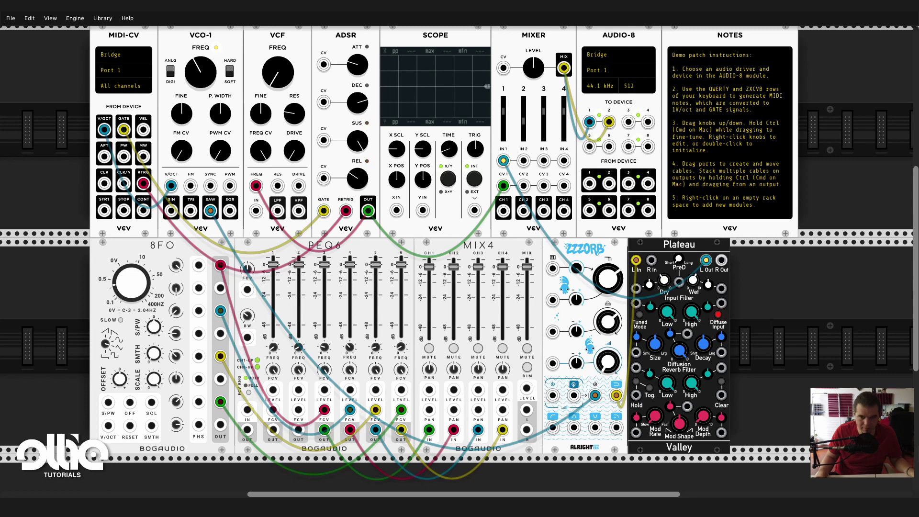
Unplug the envelope cable from the MIXER's CV 1 and move the ADSR OUT cable from the VCF's FREQ input to CV 1.
left_click_drag(503, 186, 479, 225)
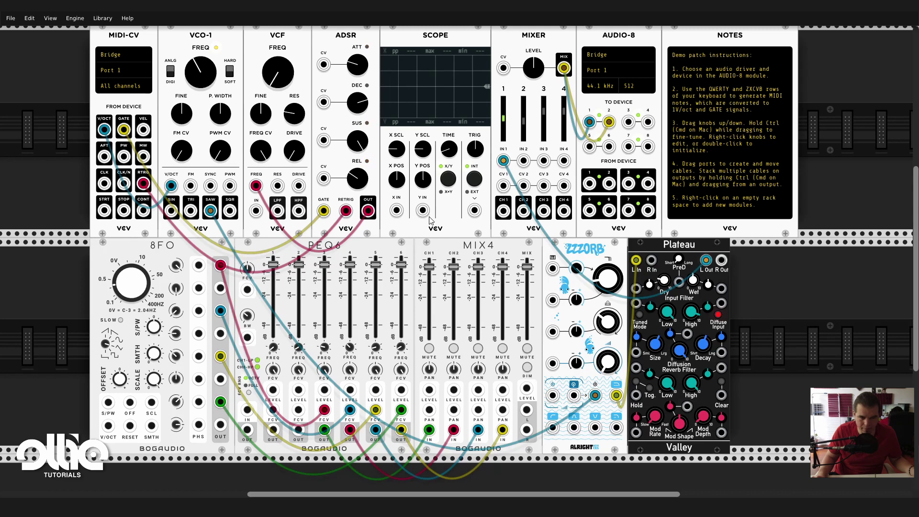
left_click_drag(367, 210, 503, 185)
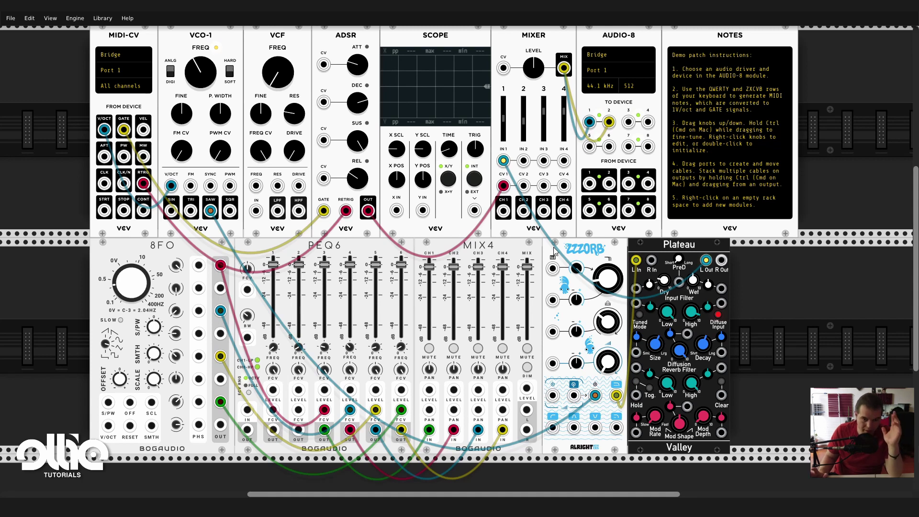
scroll(597, 289, "up", 1)
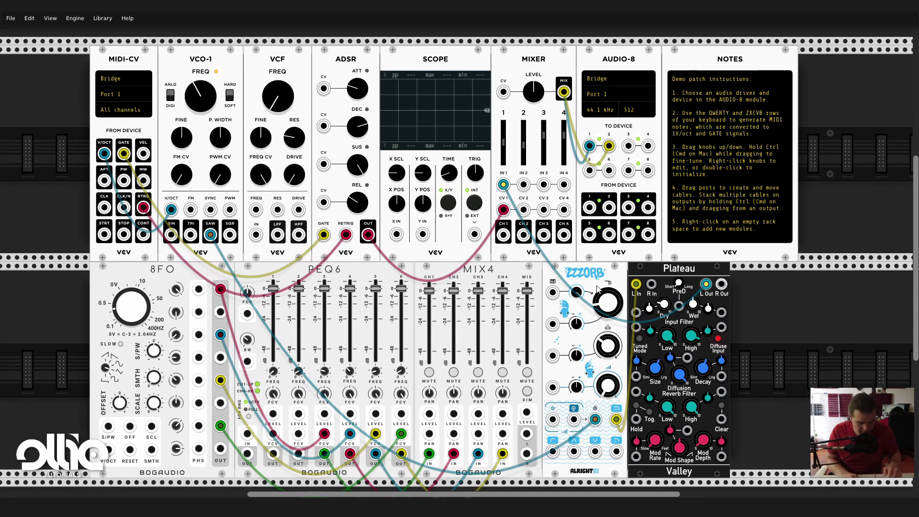